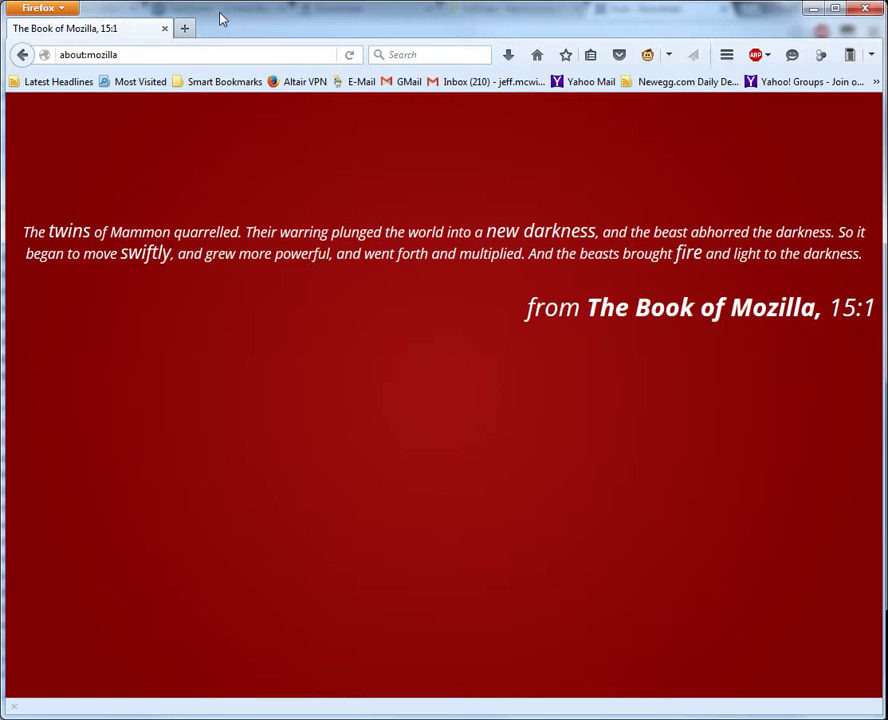
- Open caltopo.com in place of the current page
left_click(212, 55)
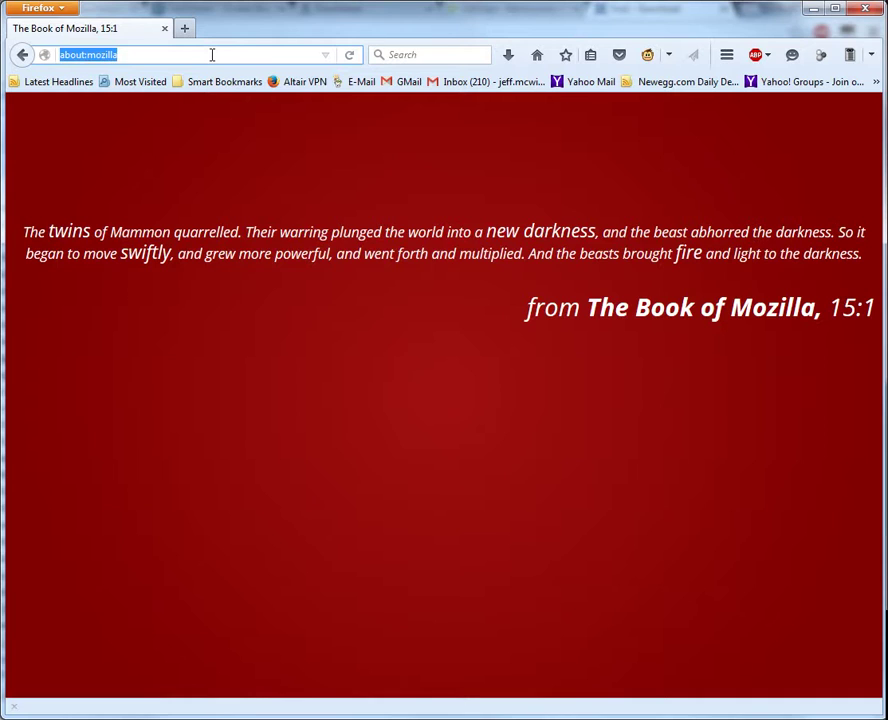
type("caltopo.com")
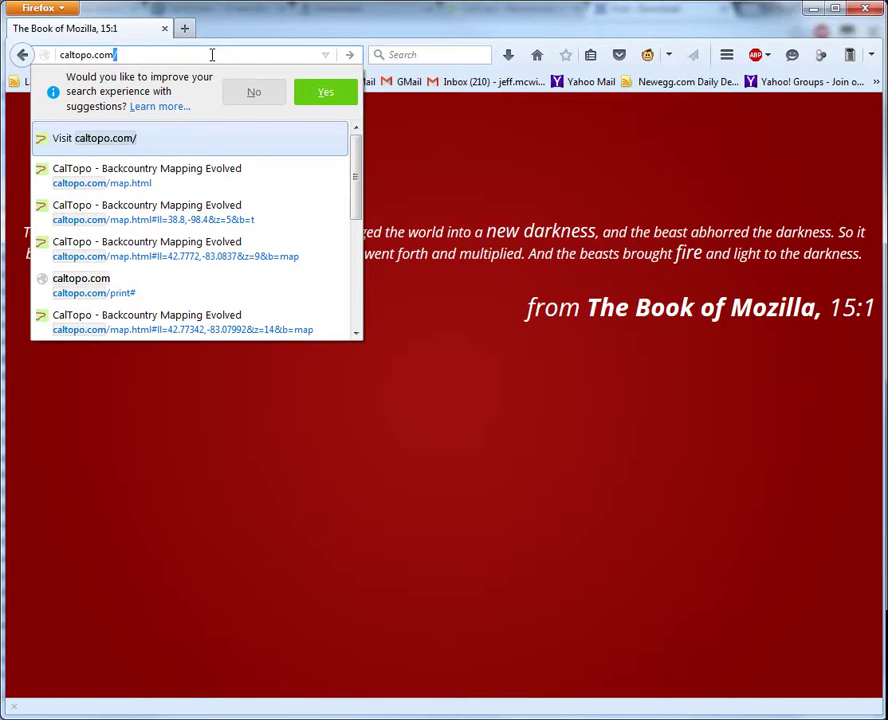
key("Return")
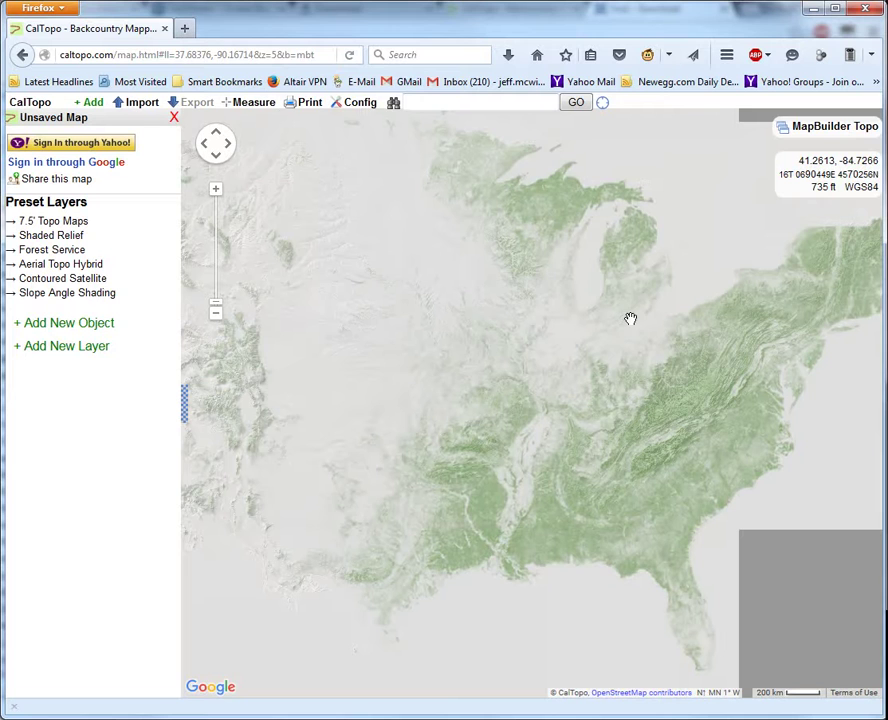
- Change the base layer to the Google Map layer and frame the map on Michigan
left_click(860, 152)
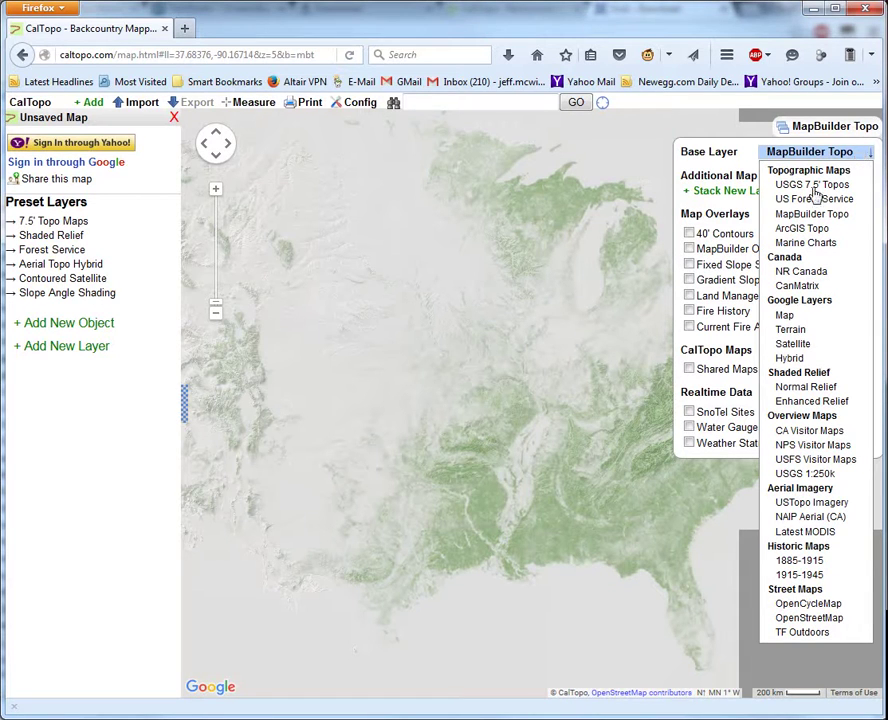
left_click(786, 317)
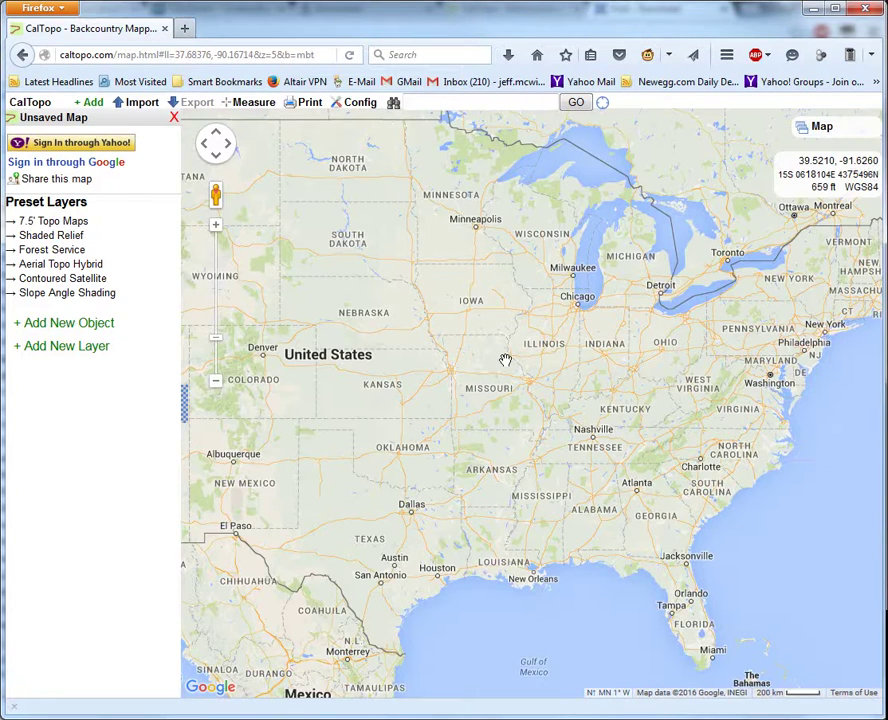
left_click_drag(505, 360, 413, 450)
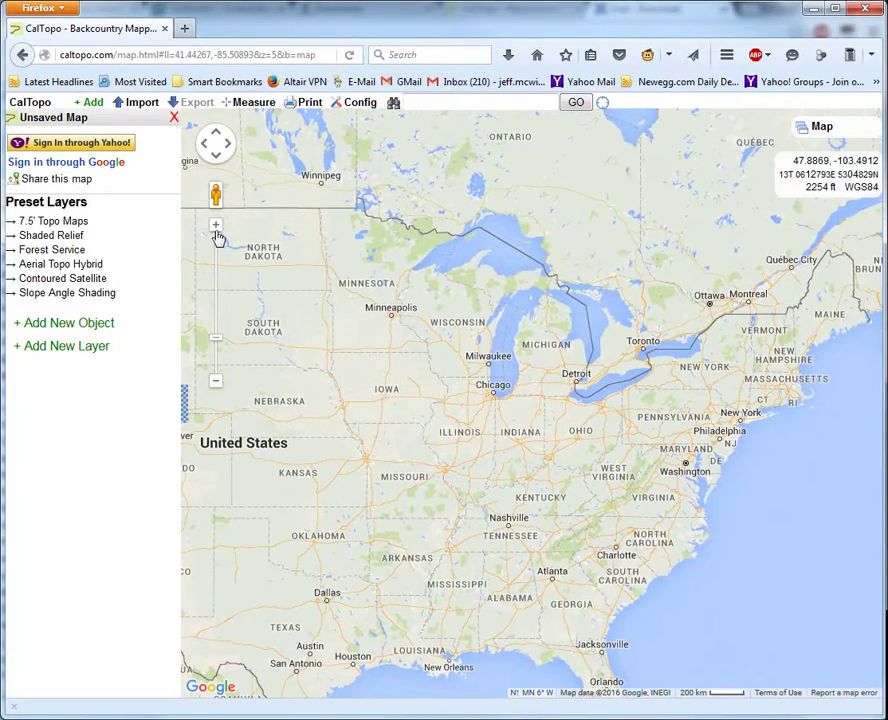
left_click(216, 228)
left_click(216, 228)
left_click_drag(431, 254, 450, 424)
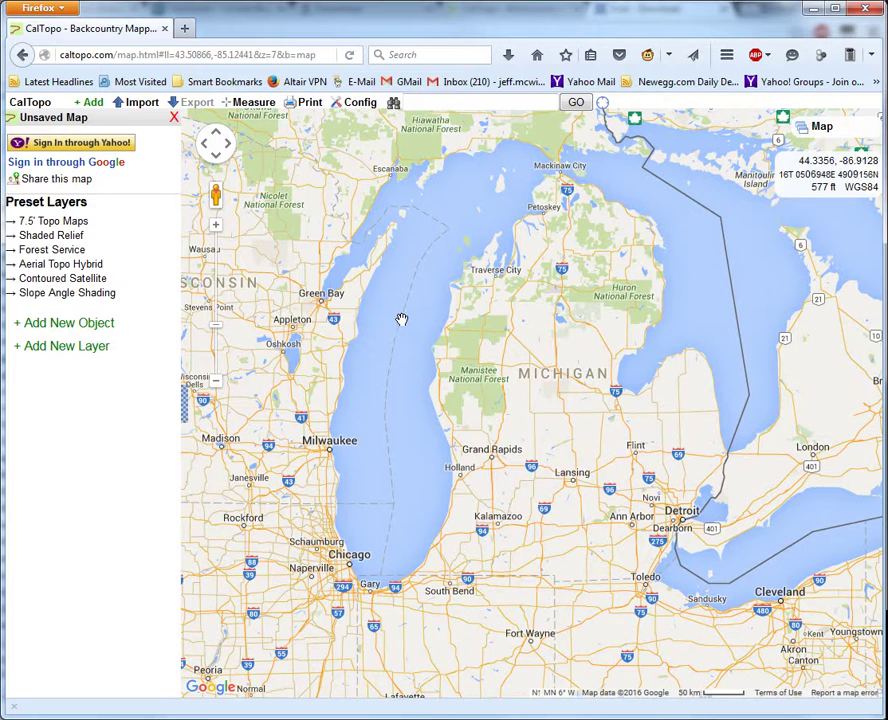
- Review the map's coordinate display settings and the formats available for the primary coordinate system
left_click(358, 104)
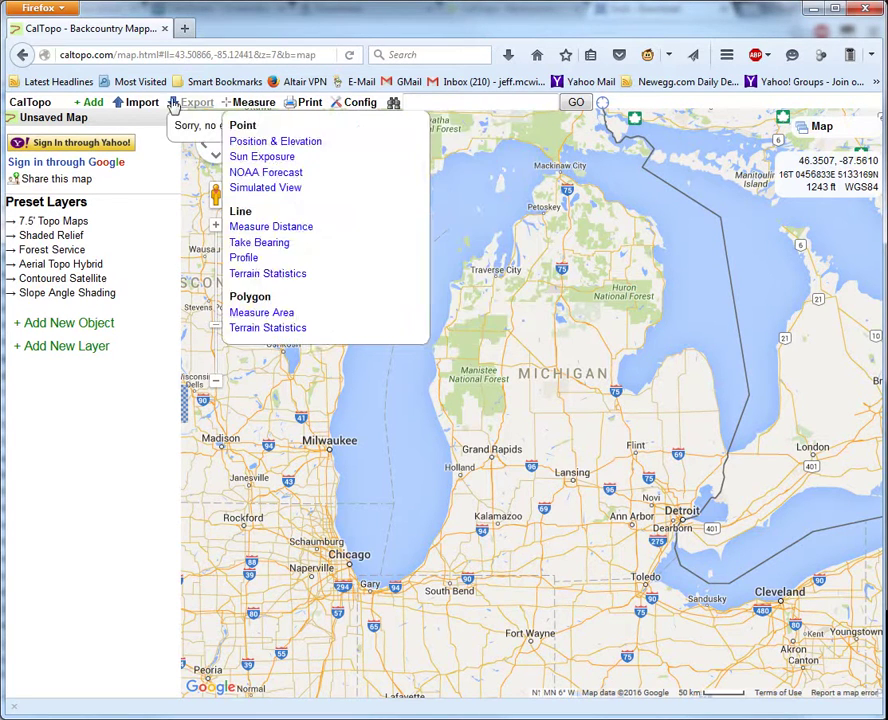
mouse_move(140, 106)
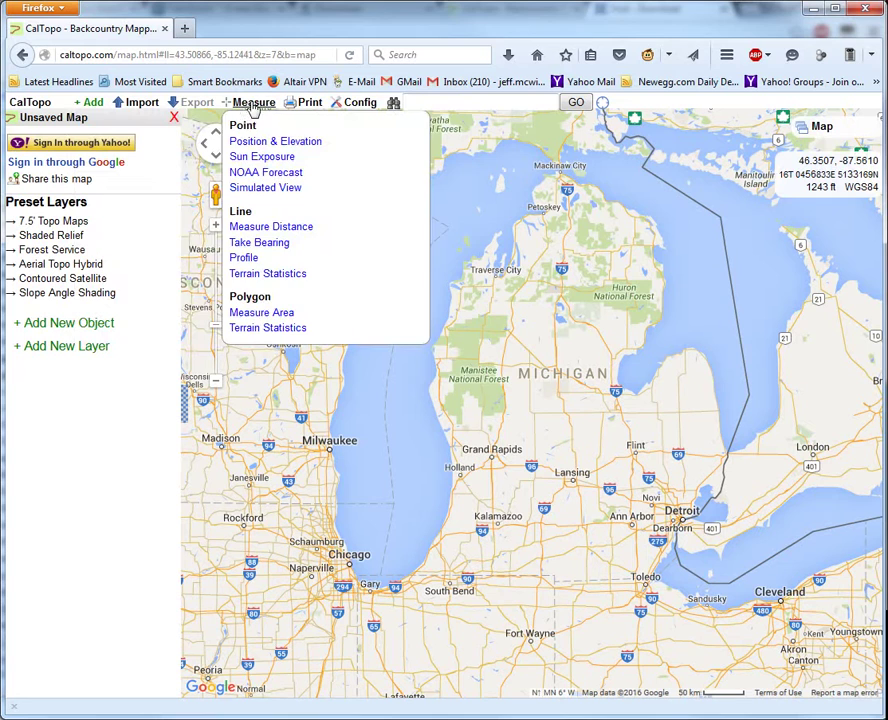
mouse_move(354, 108)
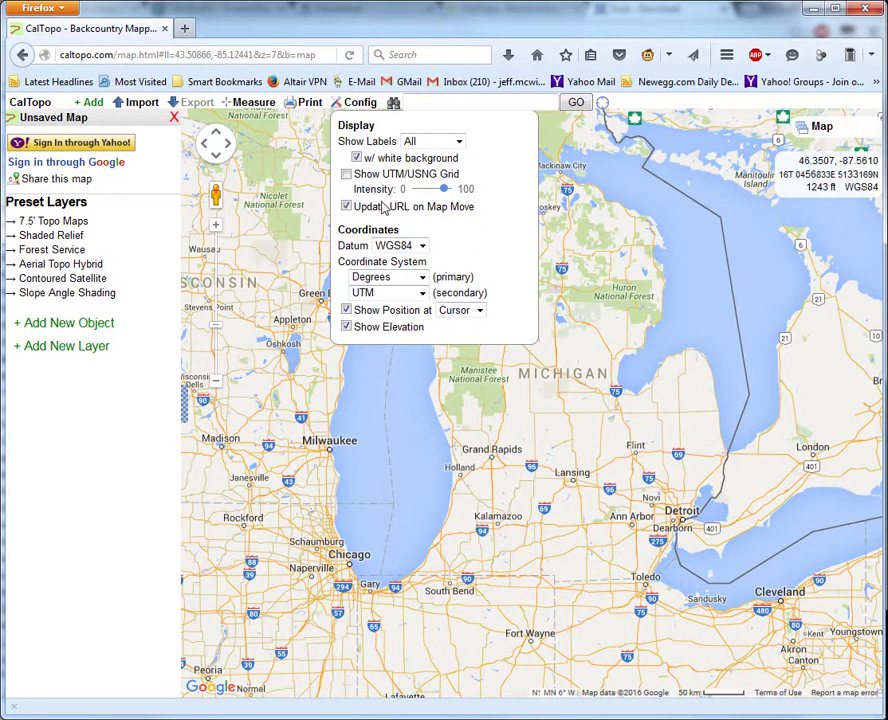
left_click(422, 278)
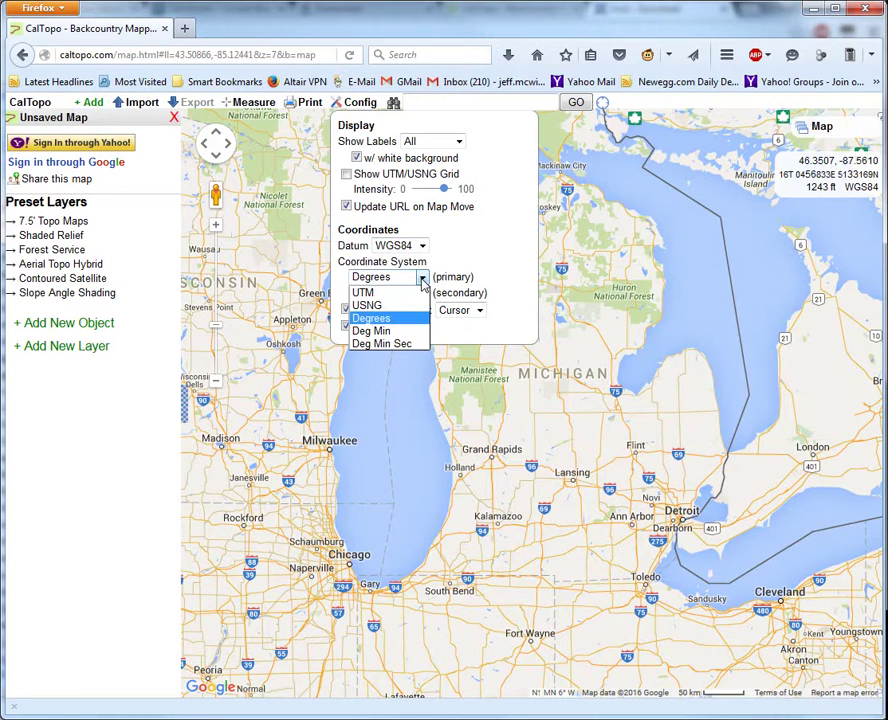
left_click(422, 282)
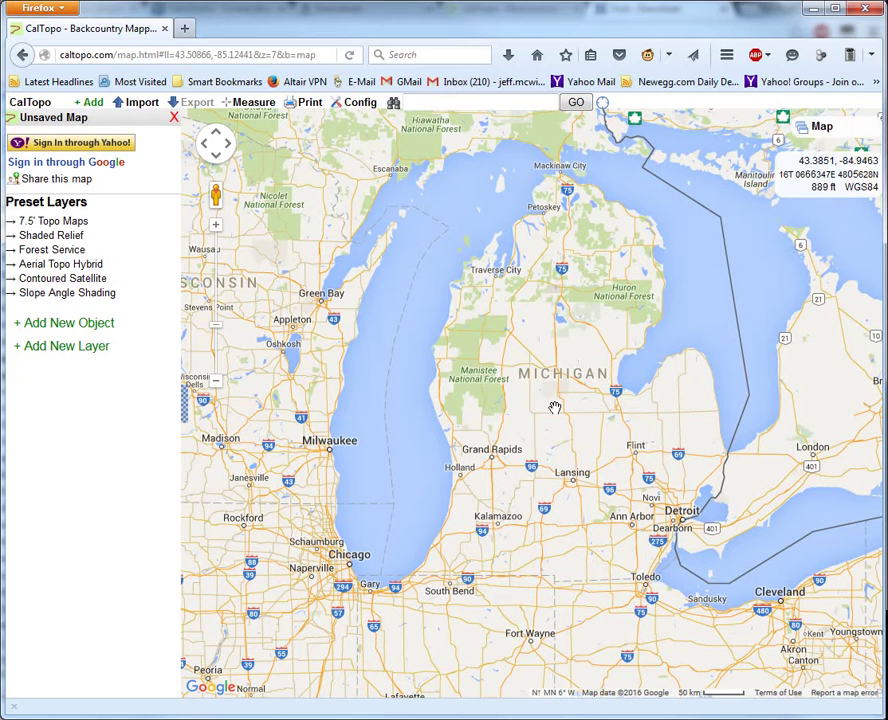
- Create a new marker at Lansing, label it Cache and give it the large circle style with a centre dot
right_click(572, 476)
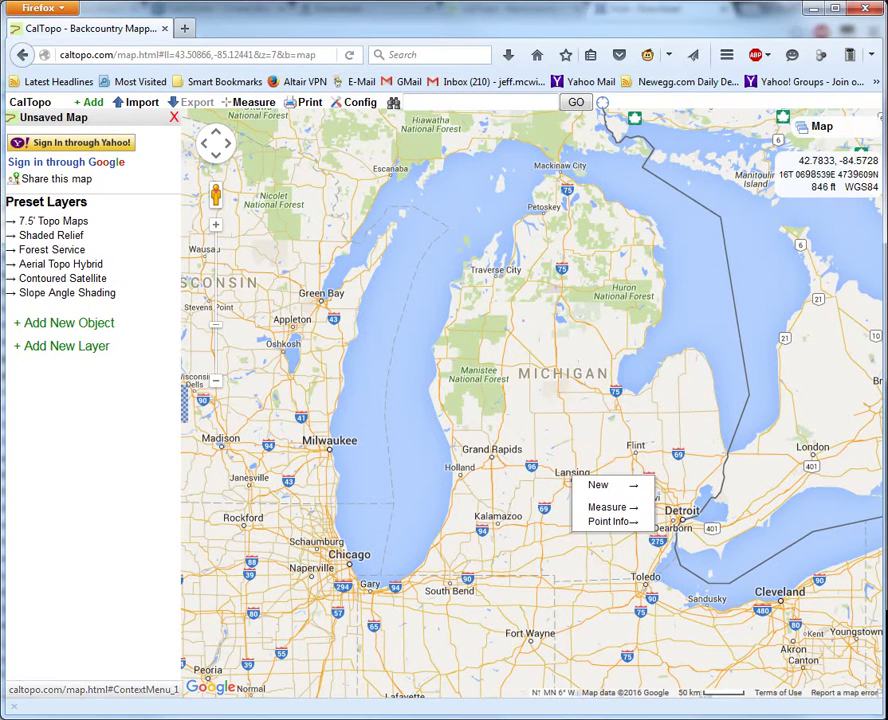
mouse_move(605, 485)
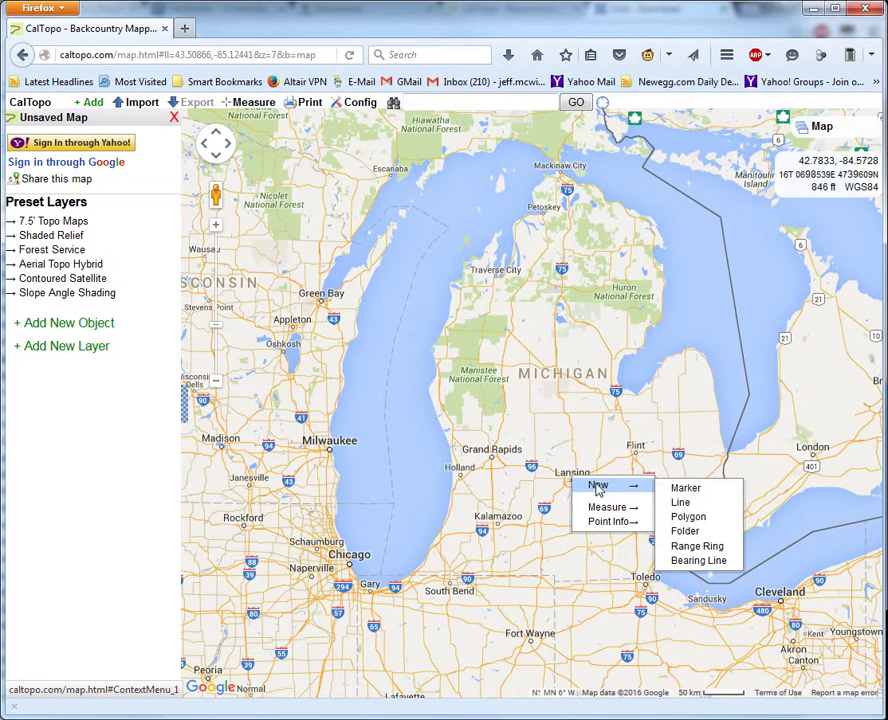
left_click(684, 489)
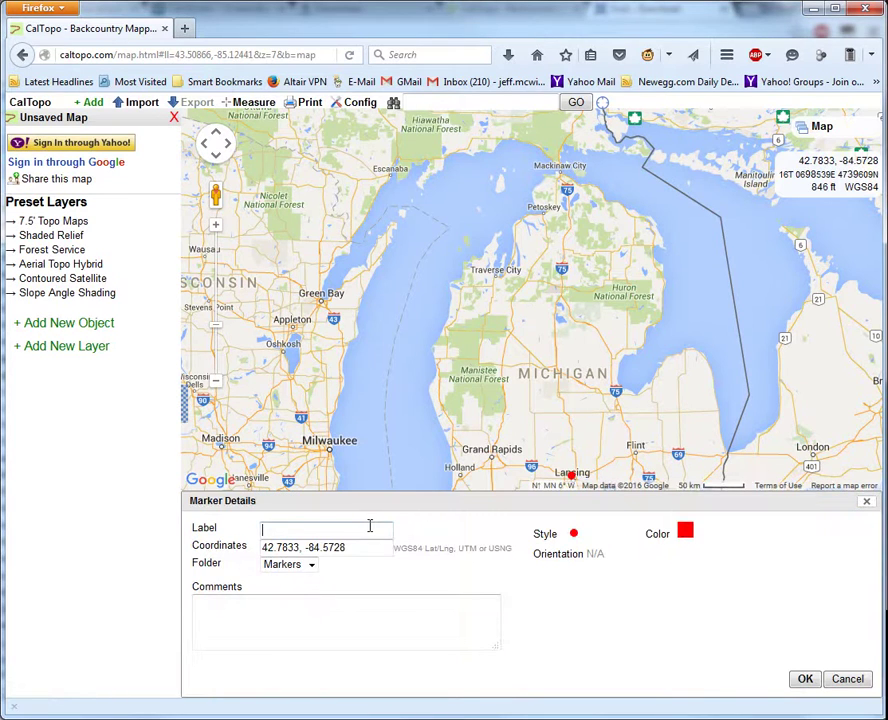
type("Cache")
left_click(575, 536)
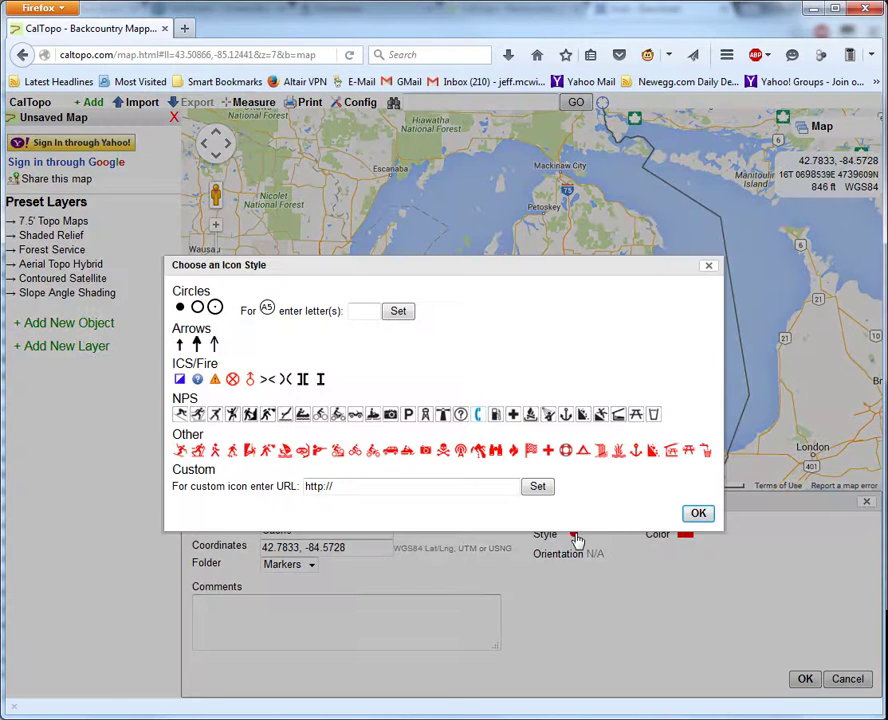
left_click(215, 309)
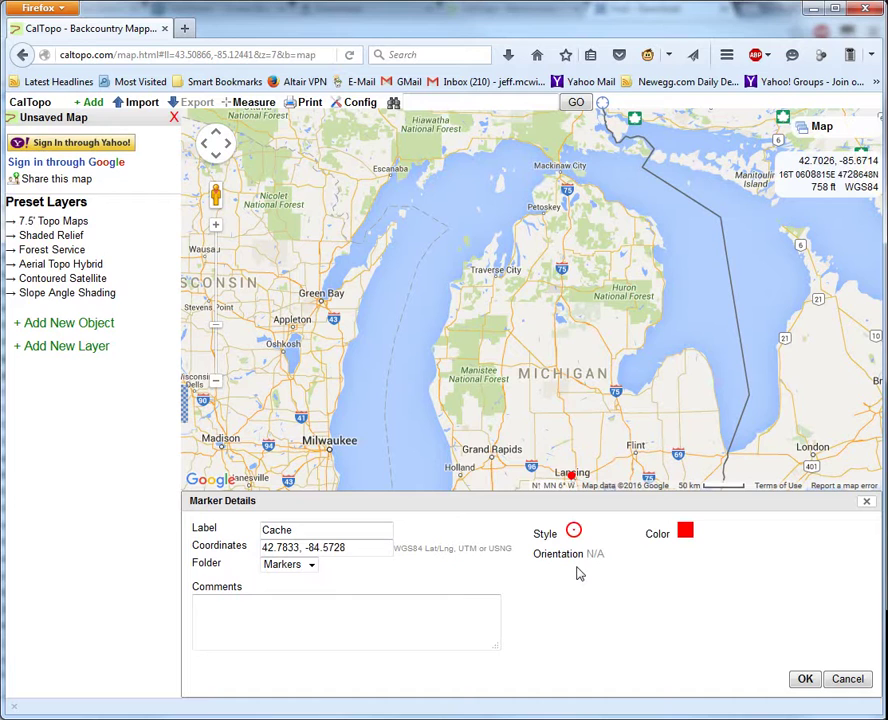
- Set the Cache marker's coordinates to 42.7772, -83.0837 and save the marker
left_click(356, 549)
left_click_drag(365, 548, 234, 543)
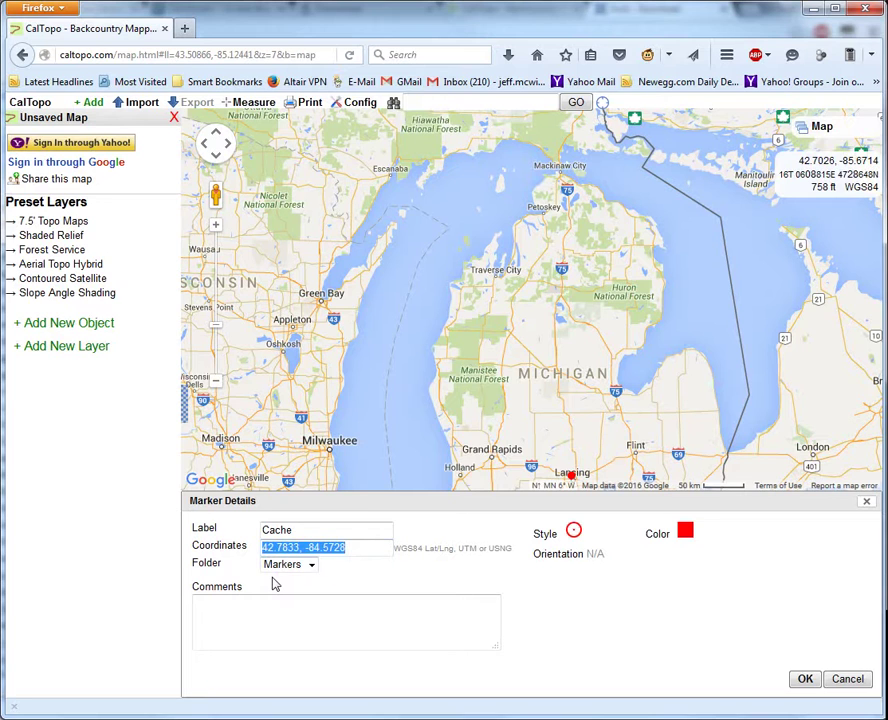
type("42.7772, -83.0837")
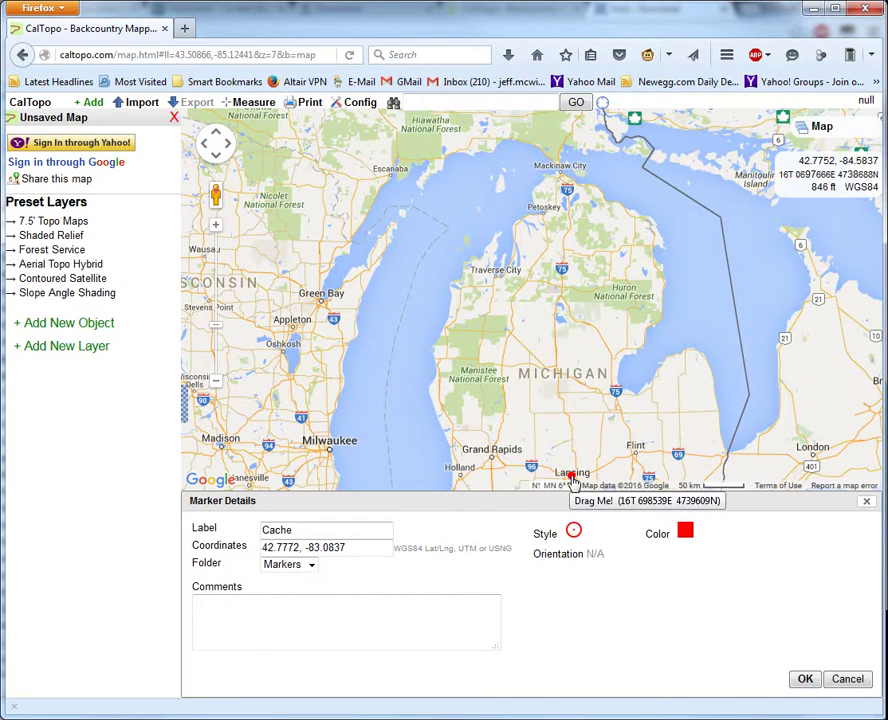
left_click(805, 680)
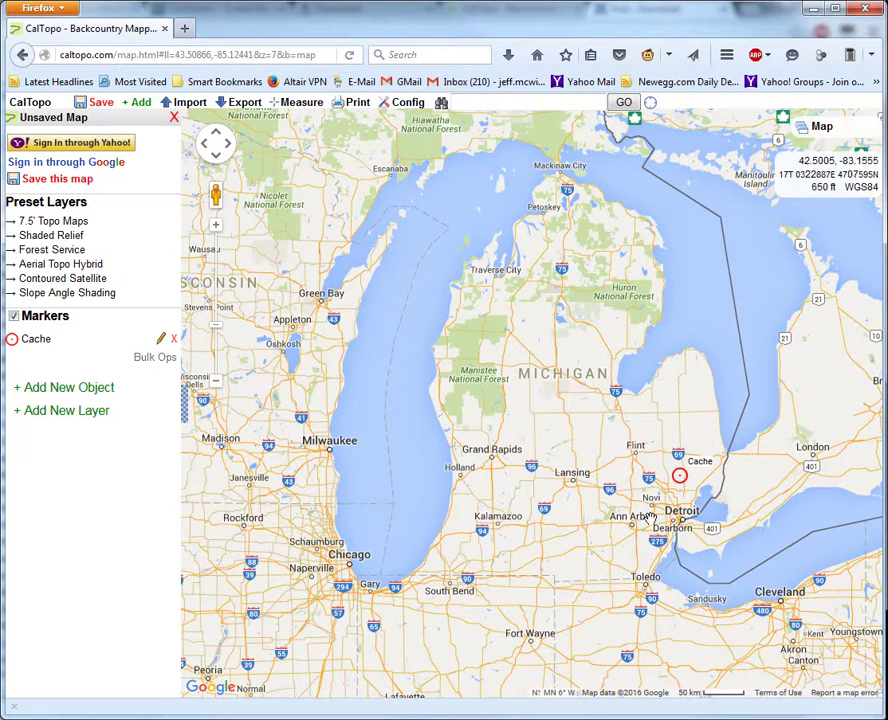
- Centre the map on the Cache marker, dismiss its details and examine the roads and parkland around it up close
left_click(34, 340)
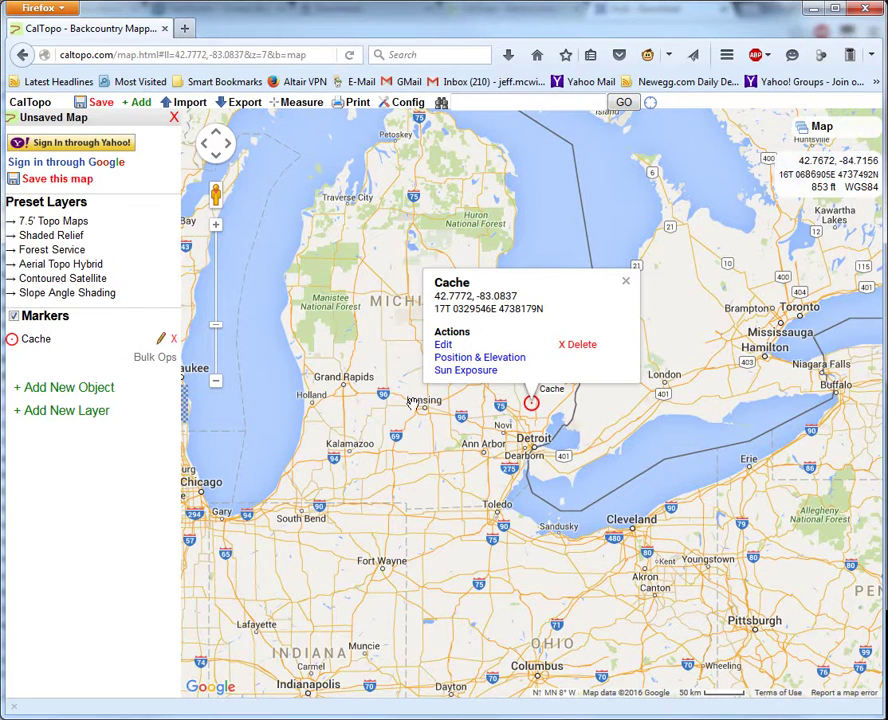
left_click(625, 281)
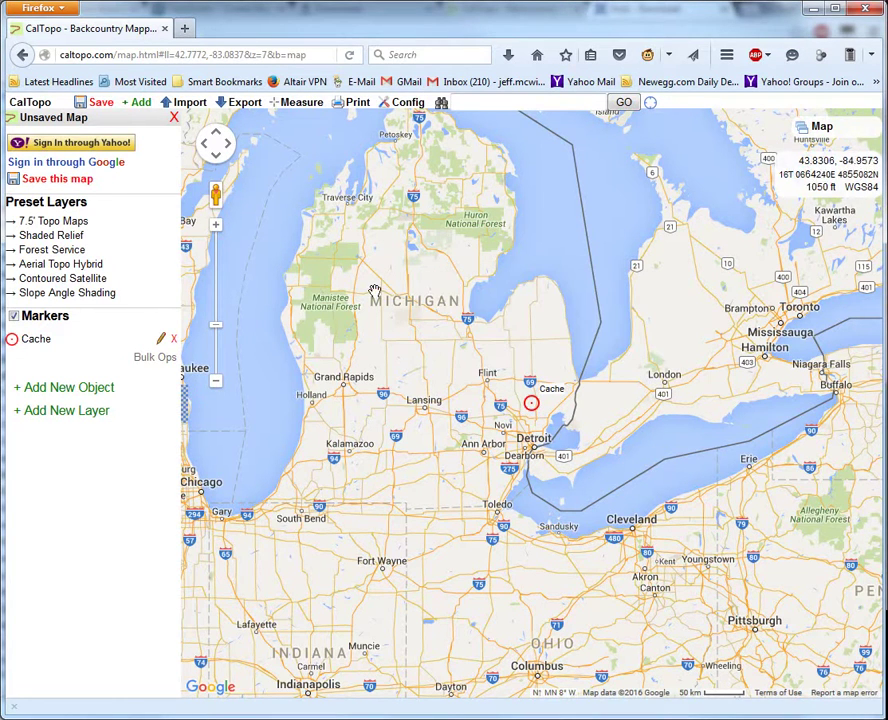
left_click(217, 228)
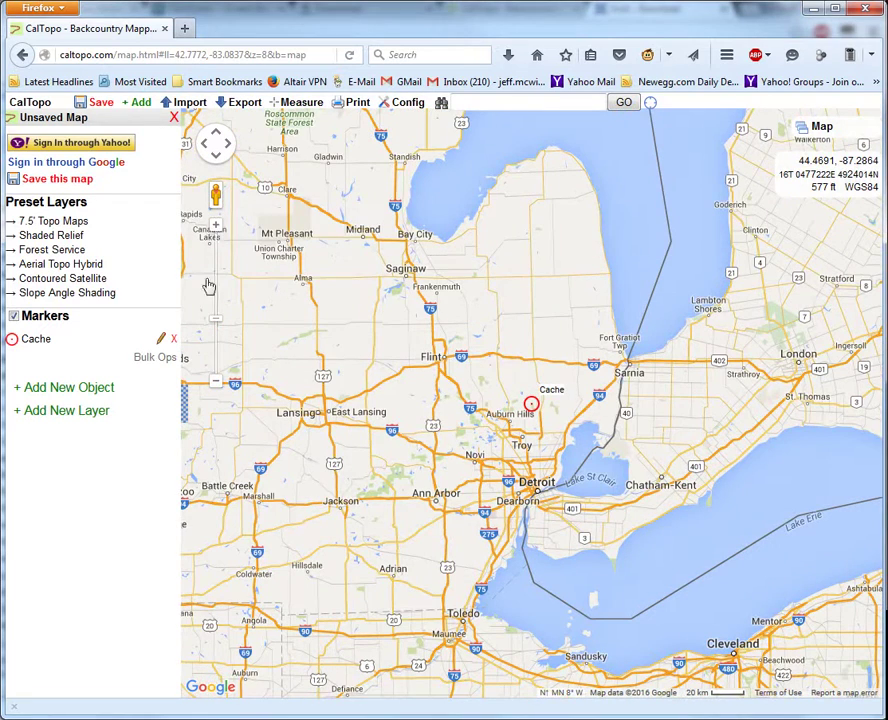
left_click(218, 230)
left_click(219, 234)
left_click(218, 230)
left_click(218, 230)
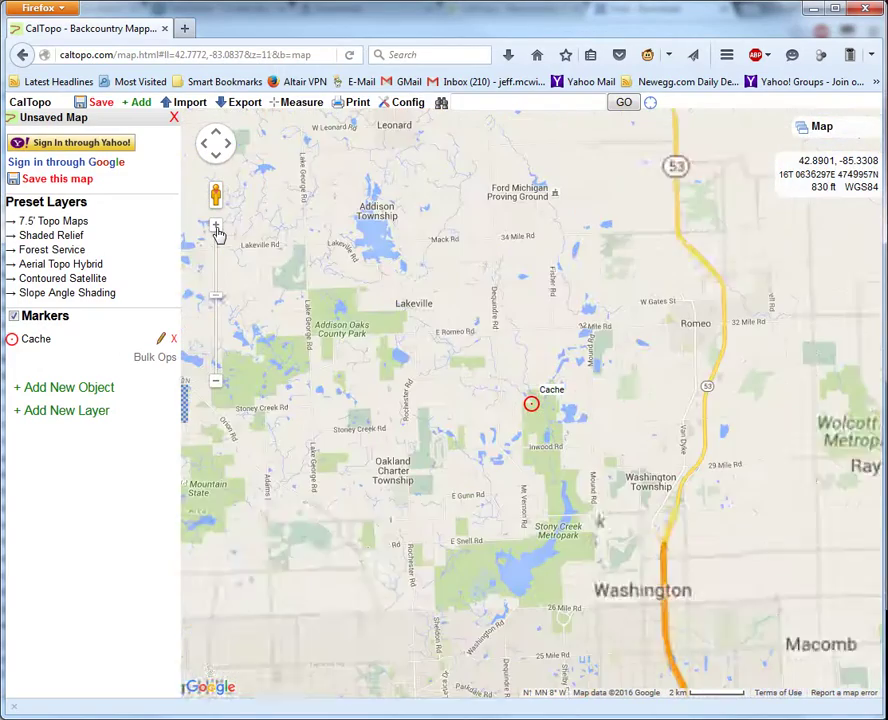
left_click(218, 230)
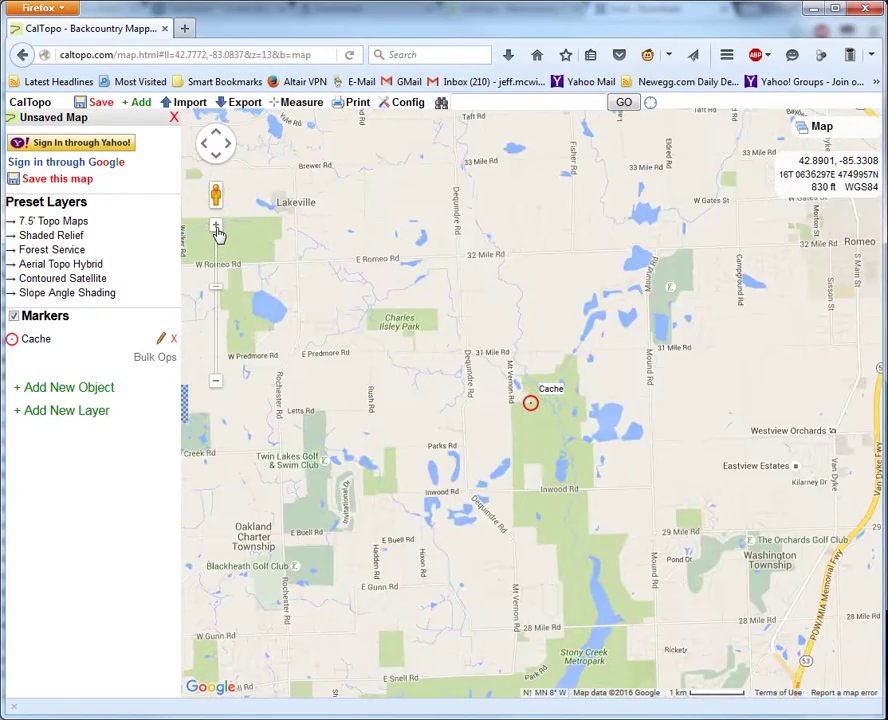
left_click(218, 230)
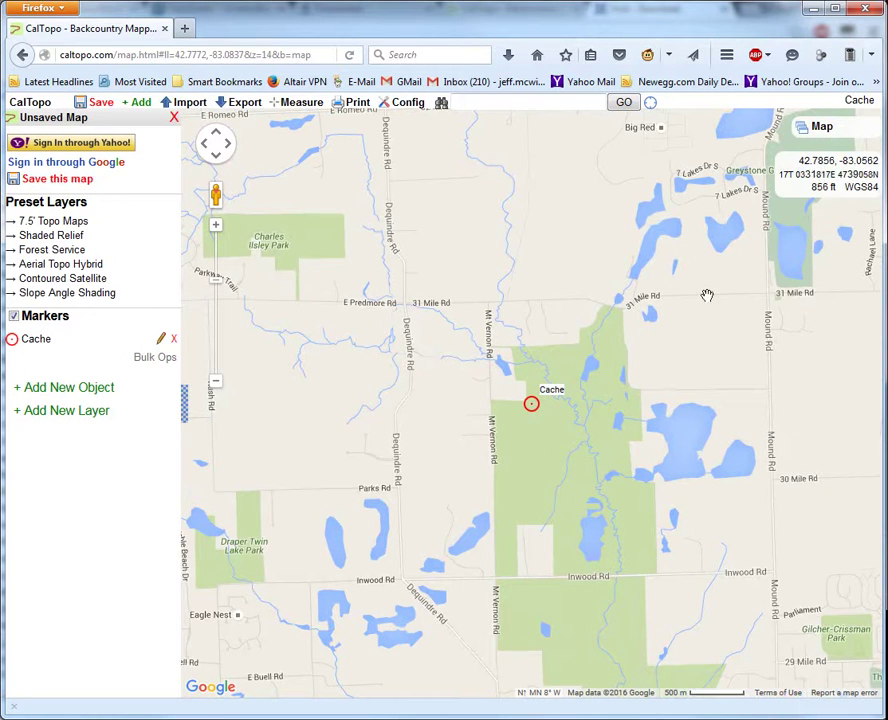
- Compare the Cache marker's surroundings near Stony Creek Metropark at wider and closer scales
left_click_drag(645, 475, 603, 460)
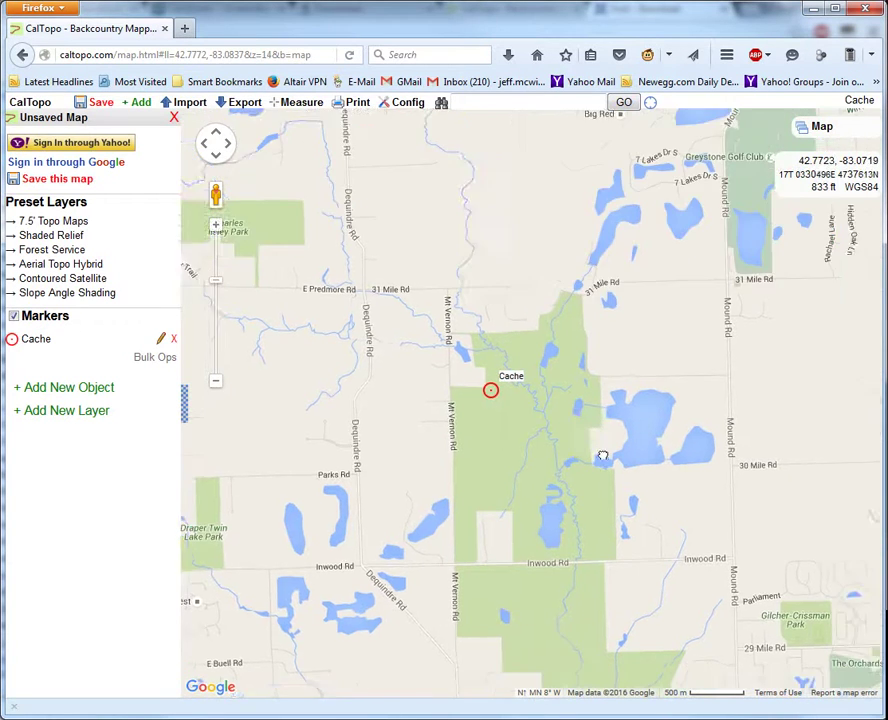
left_click(216, 384)
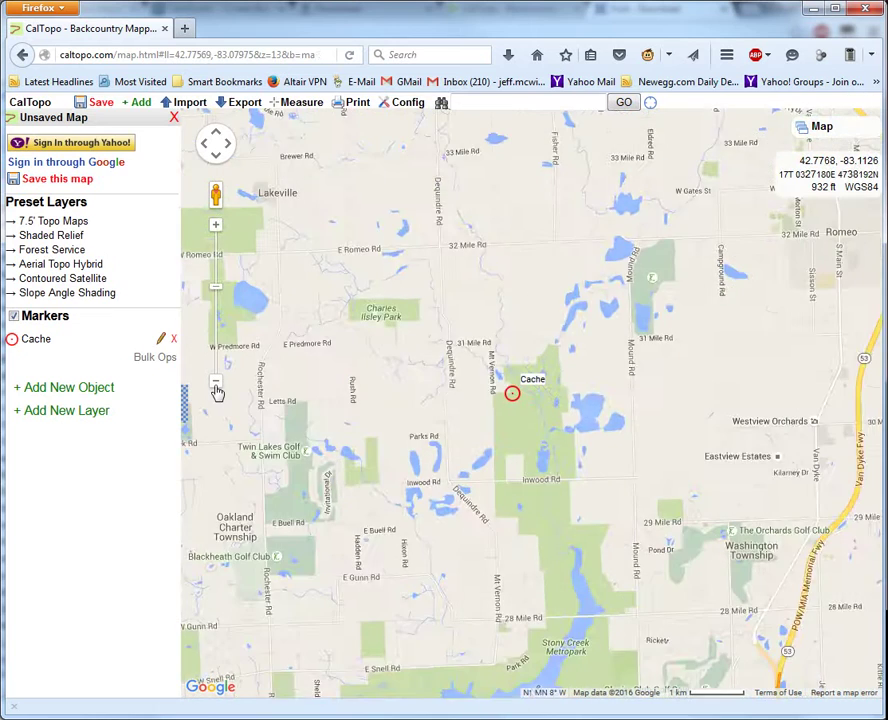
left_click(215, 386)
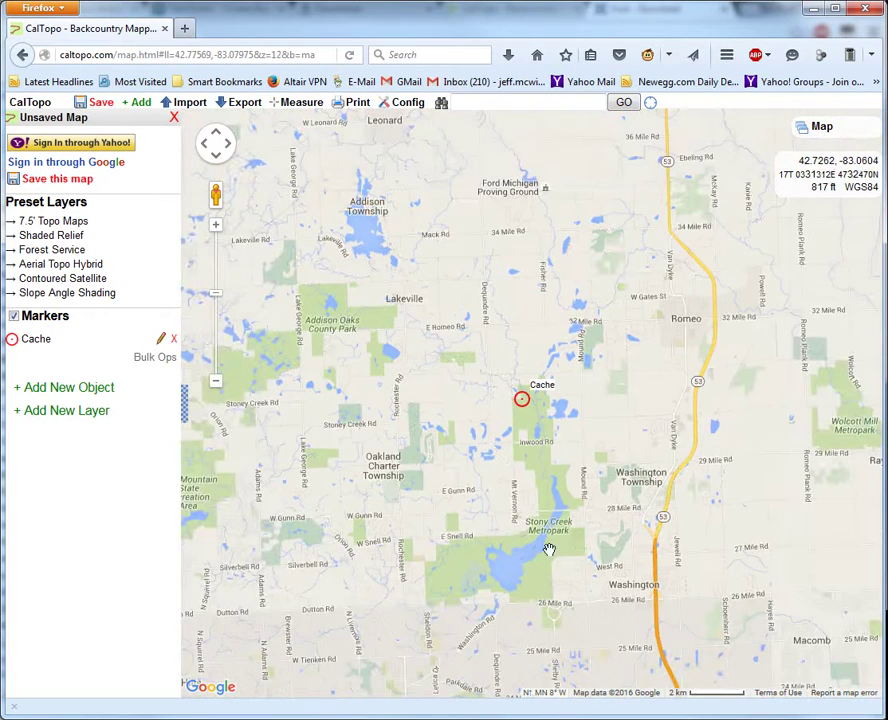
left_click(217, 225)
left_click(217, 225)
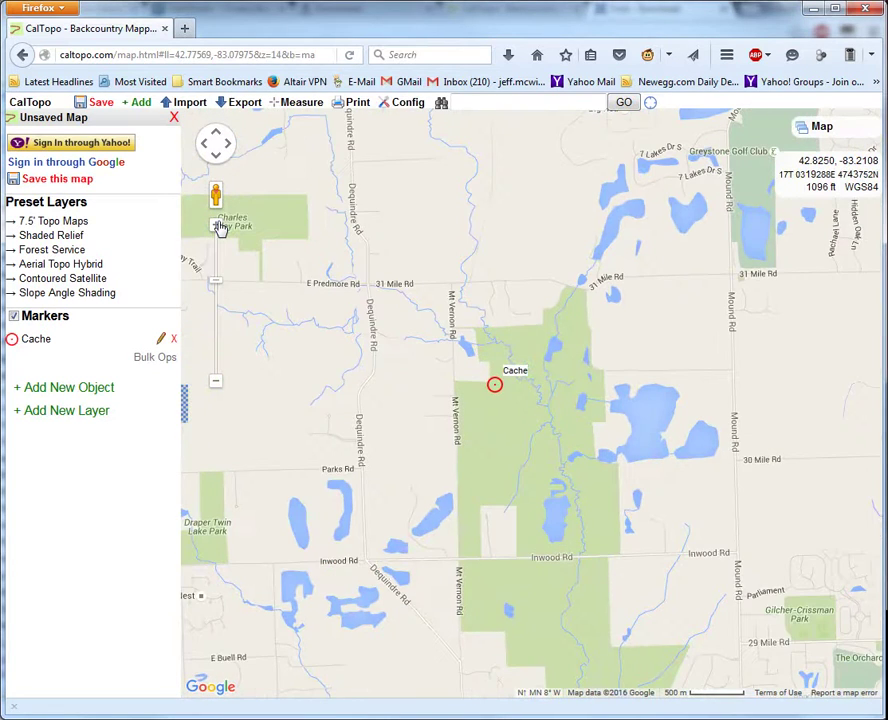
left_click(219, 226)
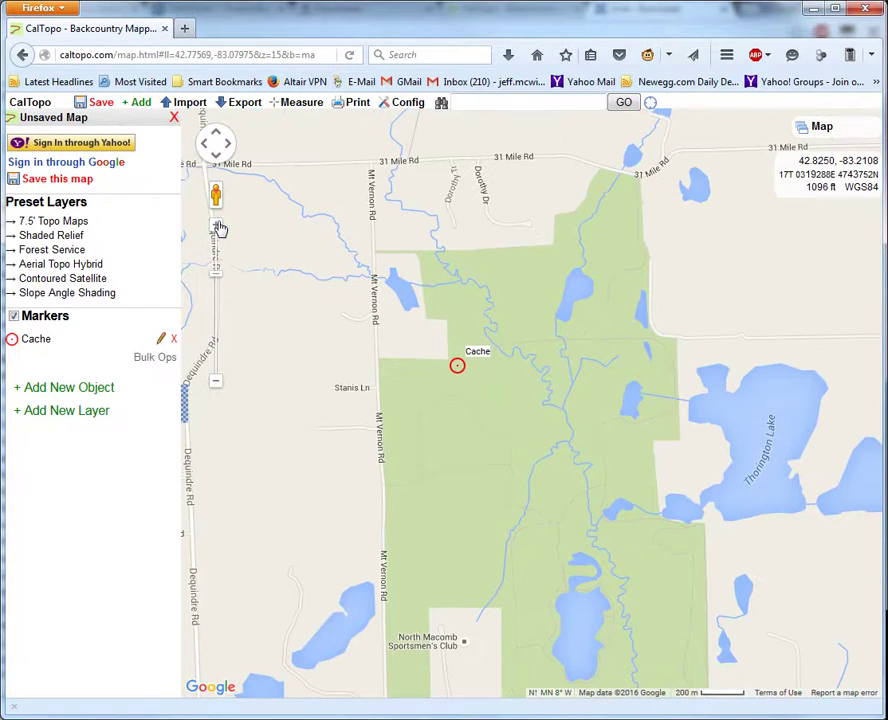
left_click(217, 383)
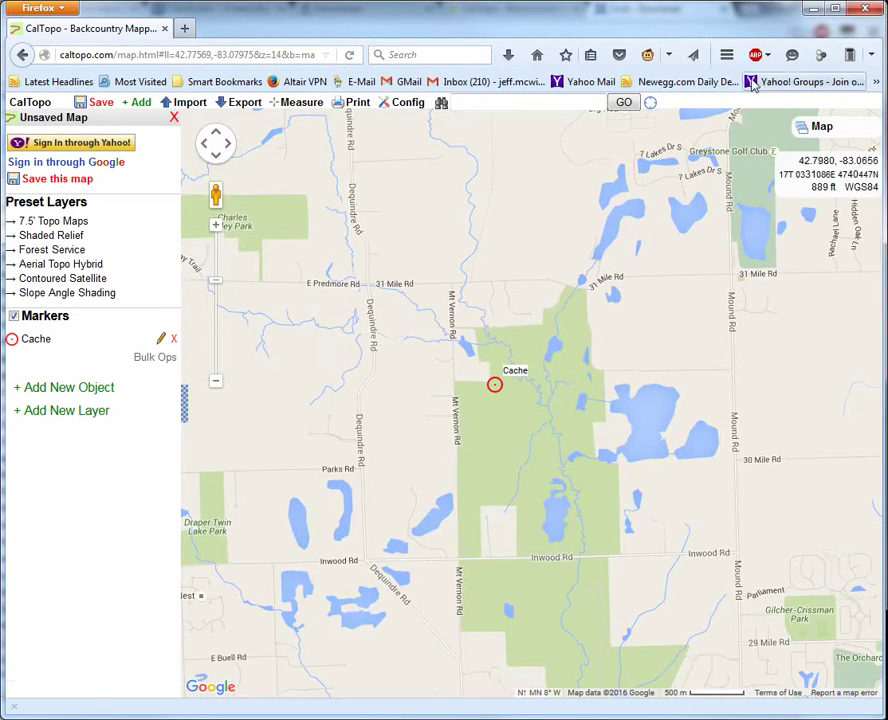
- Change the base layer to USGS 7.5' Topos
mouse_move(840, 134)
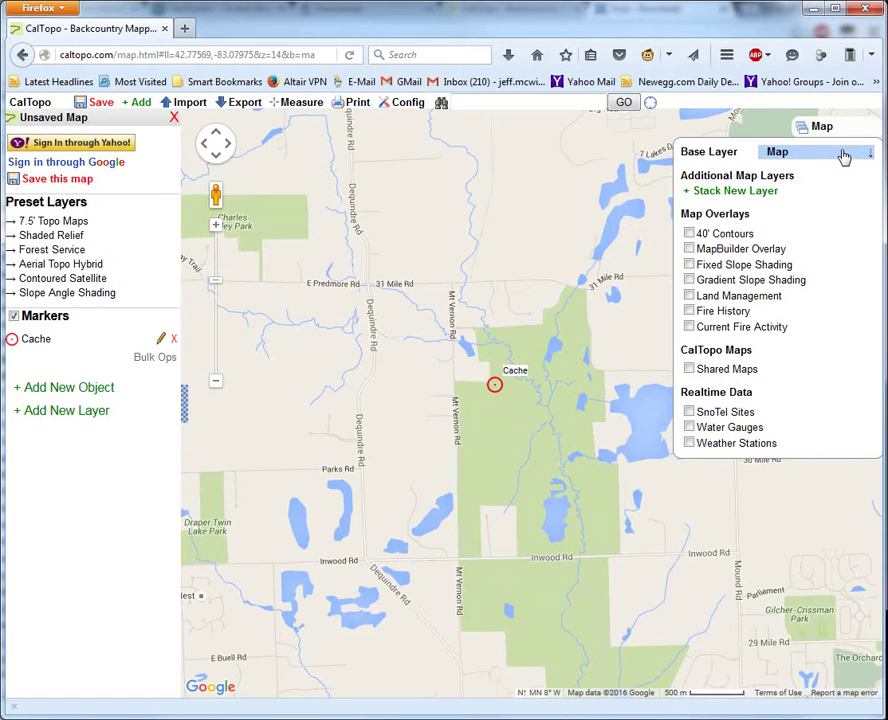
left_click(843, 157)
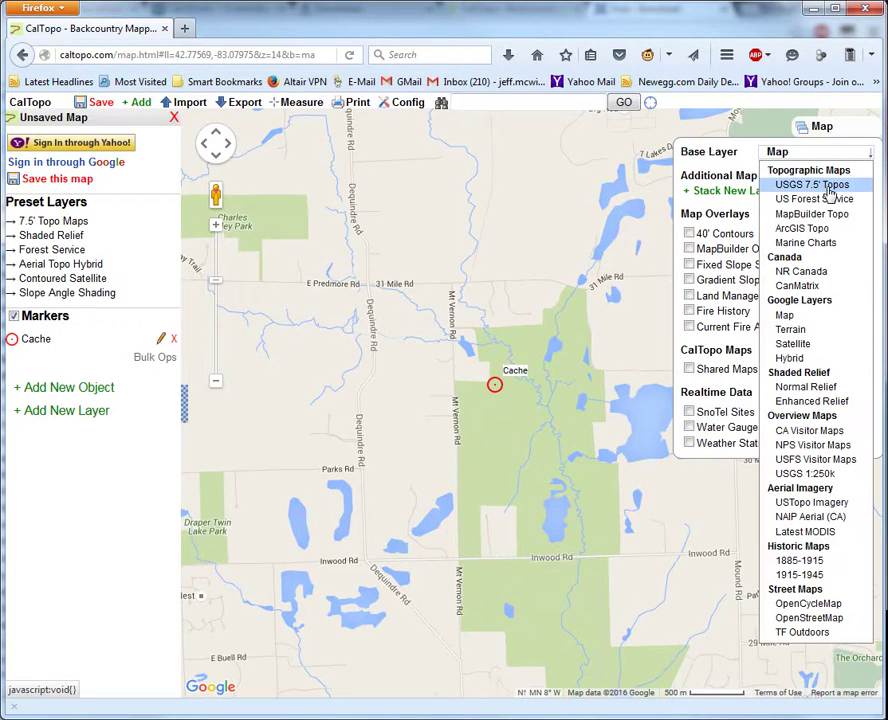
left_click(835, 196)
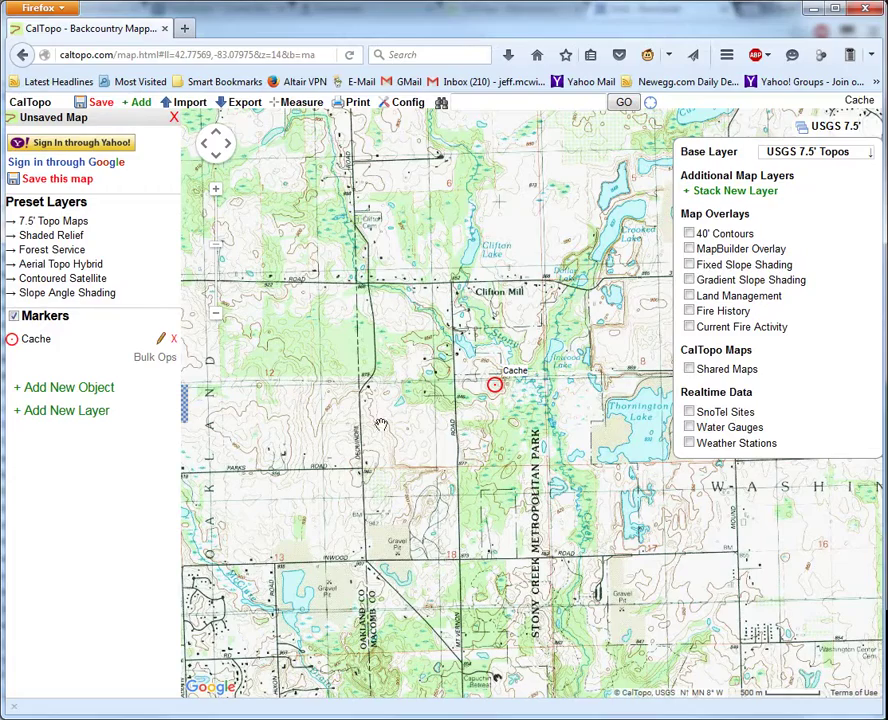
- Examine the contours, wetlands and roads around the Cache marker on the USGS topo at closer and wider scales
scroll(409, 409, "up", 1)
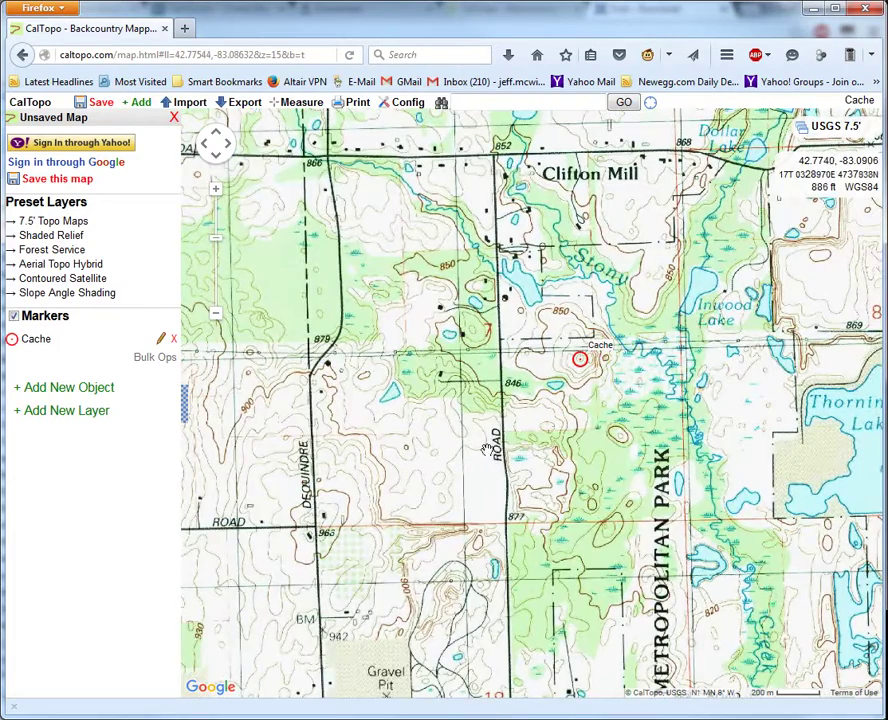
left_click_drag(510, 455, 405, 442)
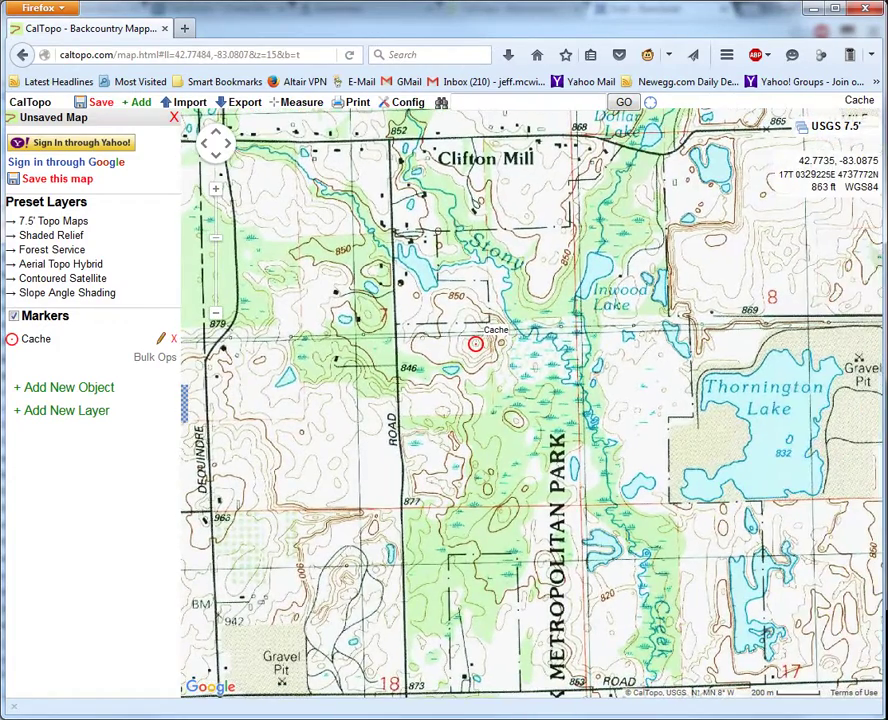
scroll(428, 338, "up", 1)
scroll(428, 338, "up", 1)
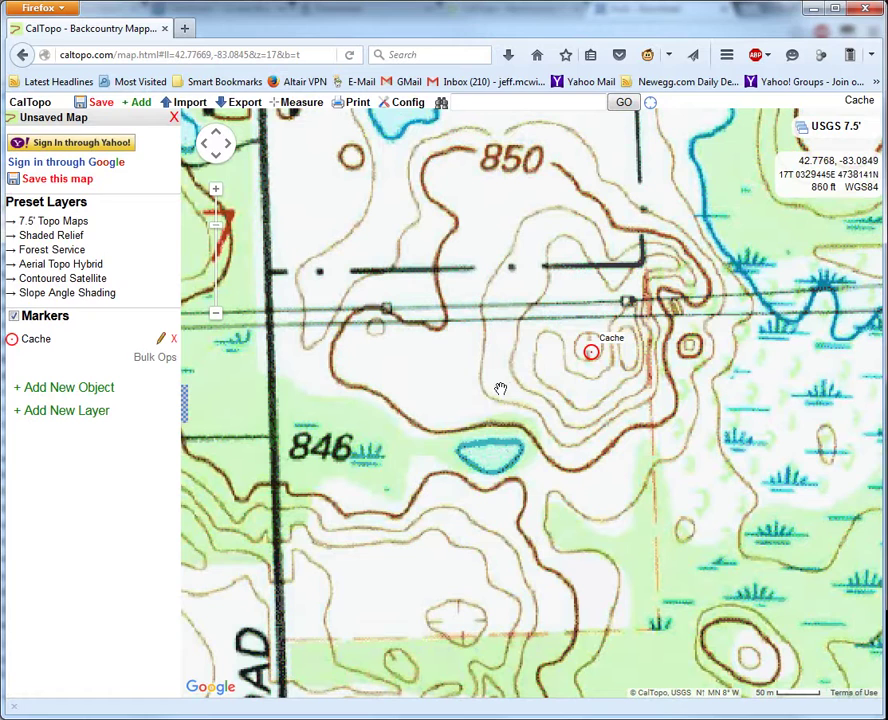
scroll(500, 388, "down", 1)
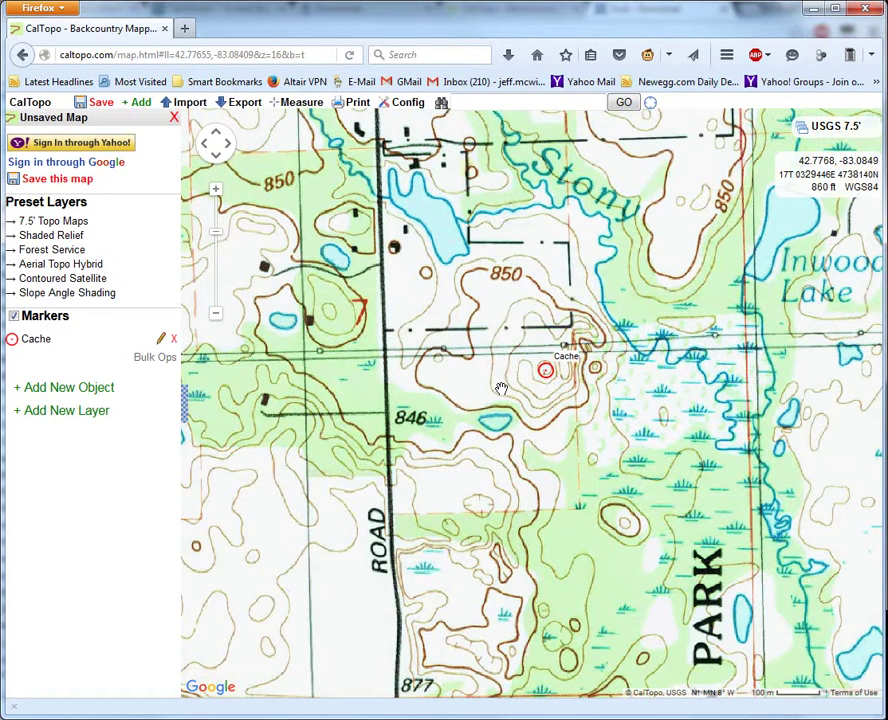
scroll(500, 388, "down", 1)
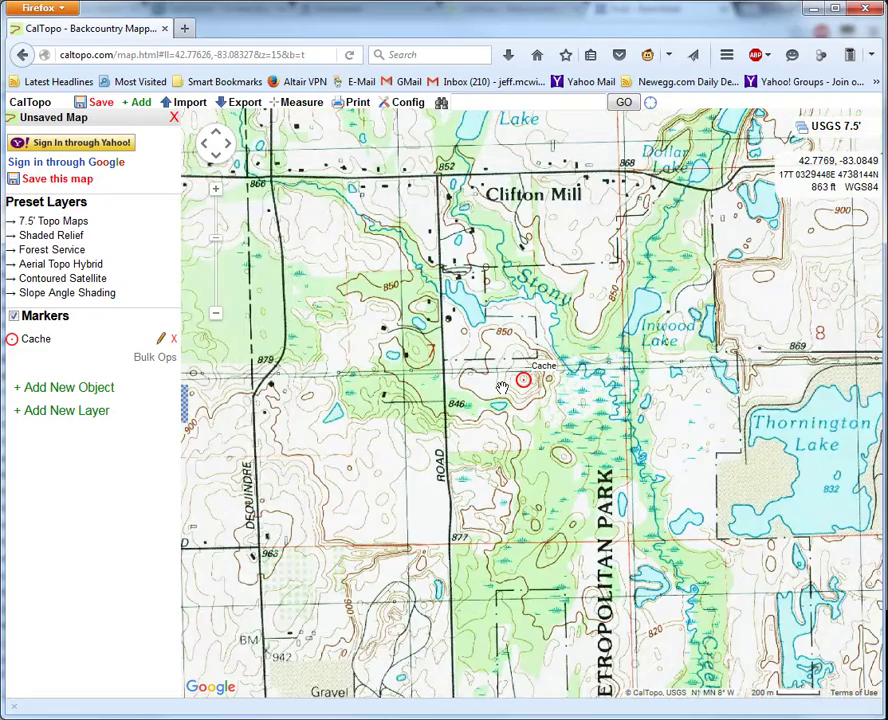
scroll(466, 388, "down", 1)
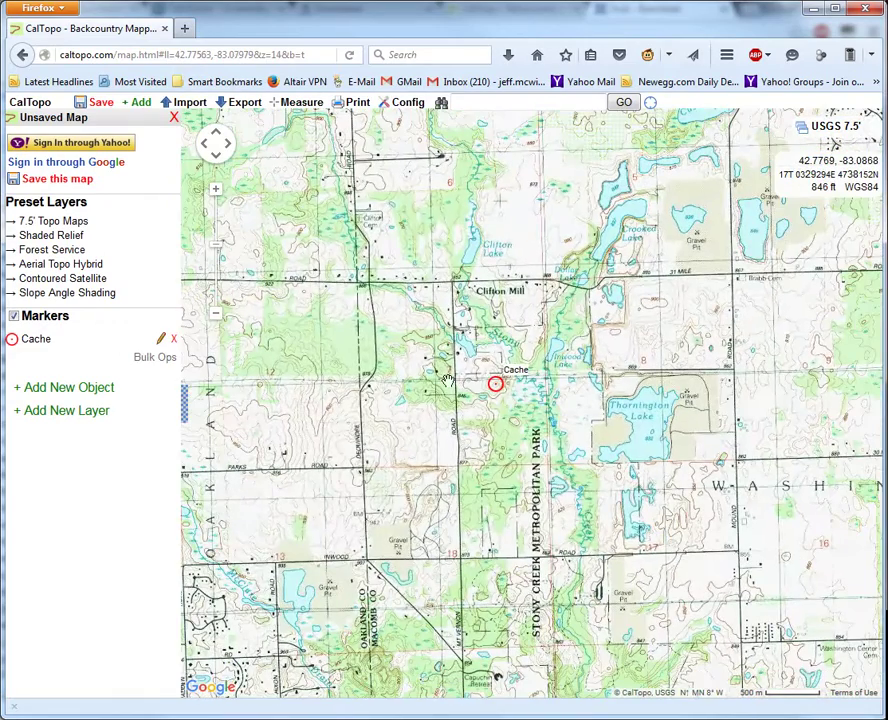
scroll(443, 381, "up", 1)
scroll(443, 381, "up", 1)
mouse_move(443, 381)
left_mouse_down()
mouse_move(397, 378)
mouse_move(397, 361)
left_mouse_up()
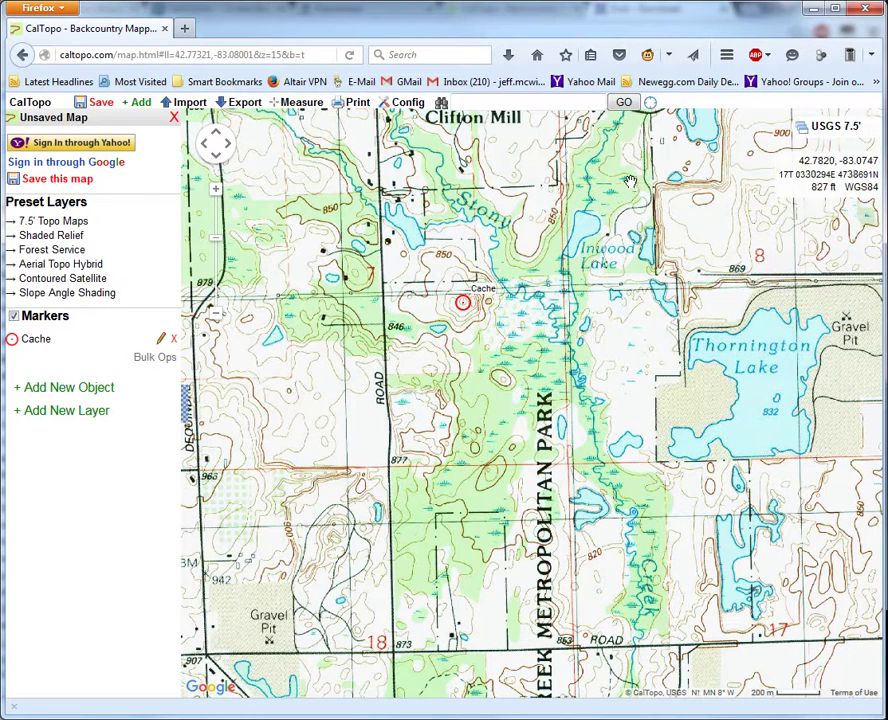
- Change the base layer to MapBuilder Topo and examine the hiking trails around the Cache marker at several scales
mouse_move(852, 133)
left_click(851, 156)
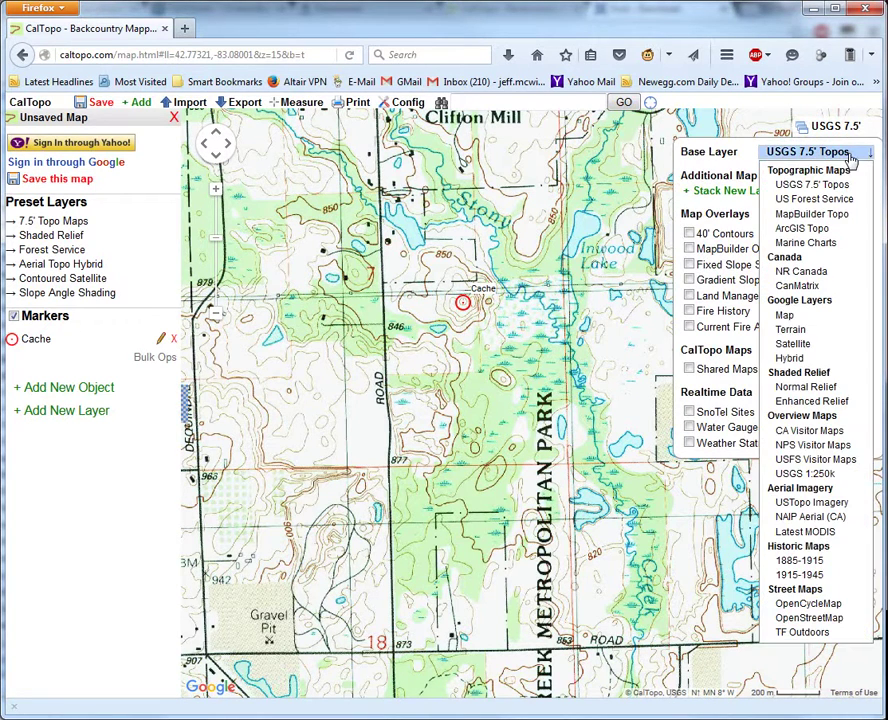
left_click(812, 214)
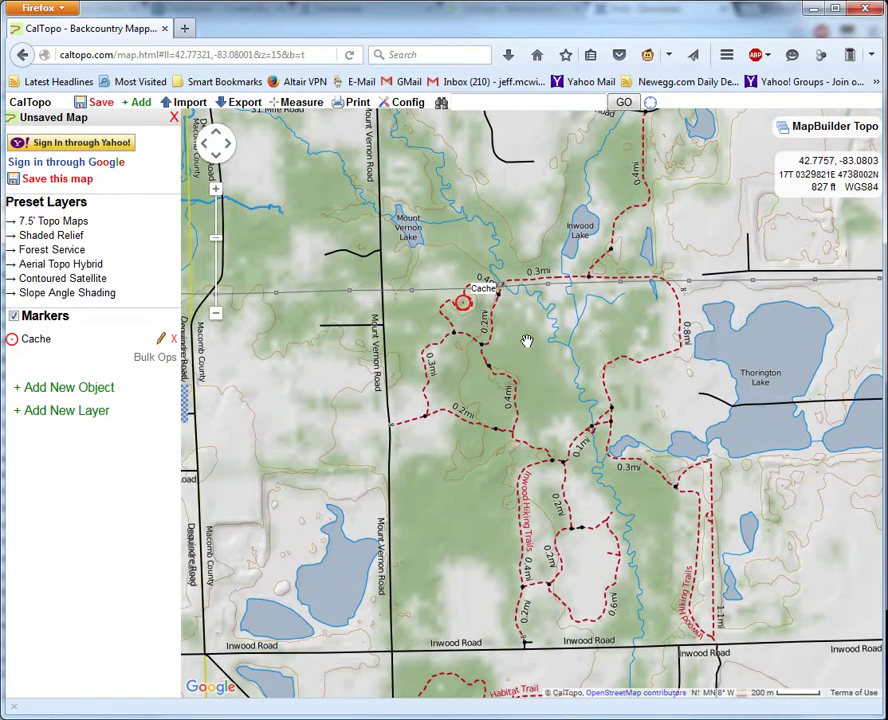
scroll(527, 341, "up", 2)
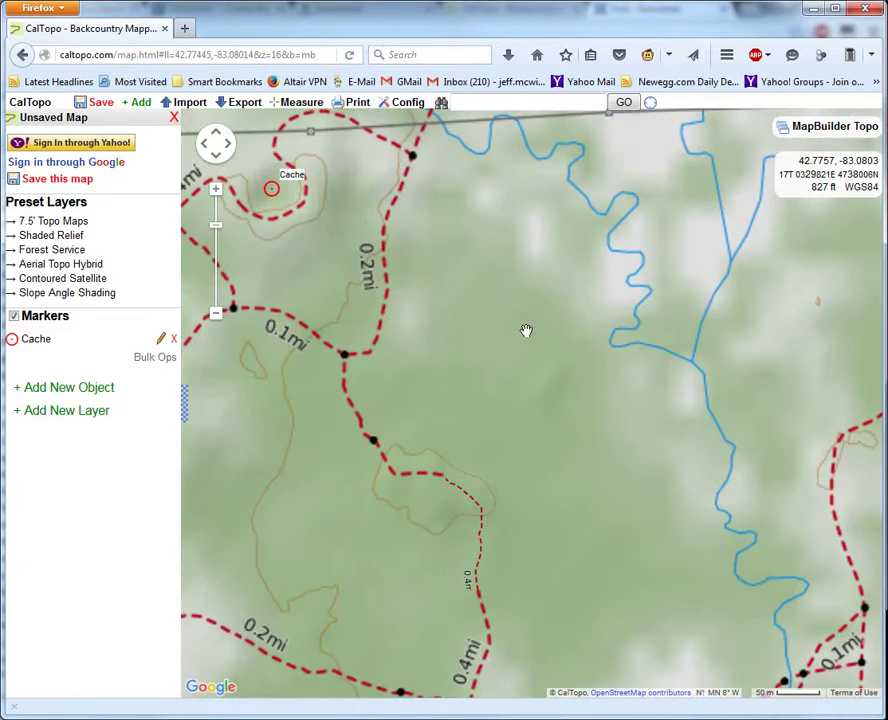
mouse_move(526, 331)
left_mouse_down()
mouse_move(607, 450)
mouse_move(733, 531)
mouse_move(763, 496)
left_mouse_up()
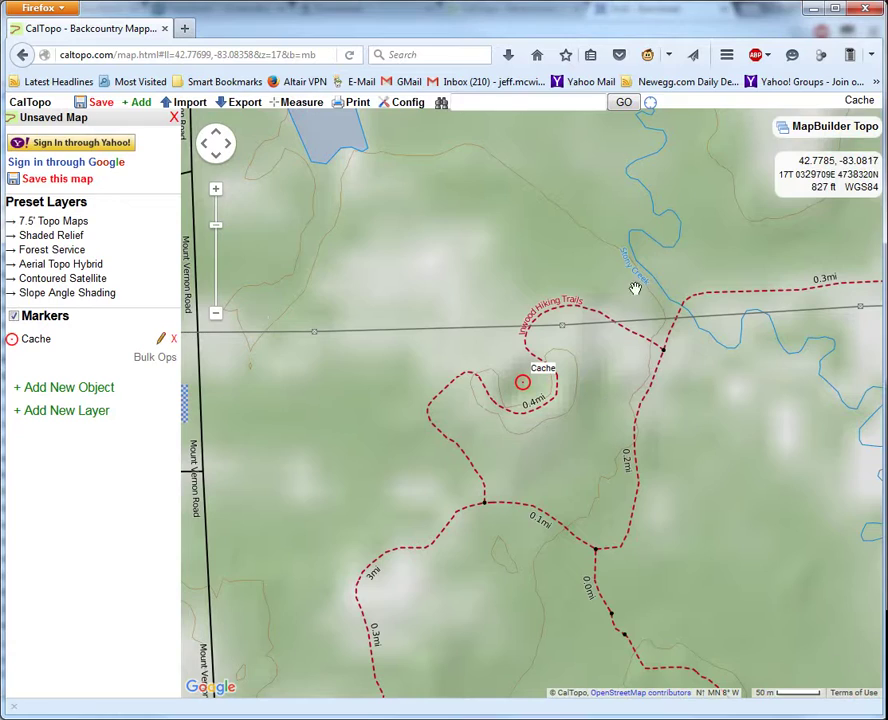
scroll(627, 307, "down", 2)
left_click_drag(668, 368, 475, 328)
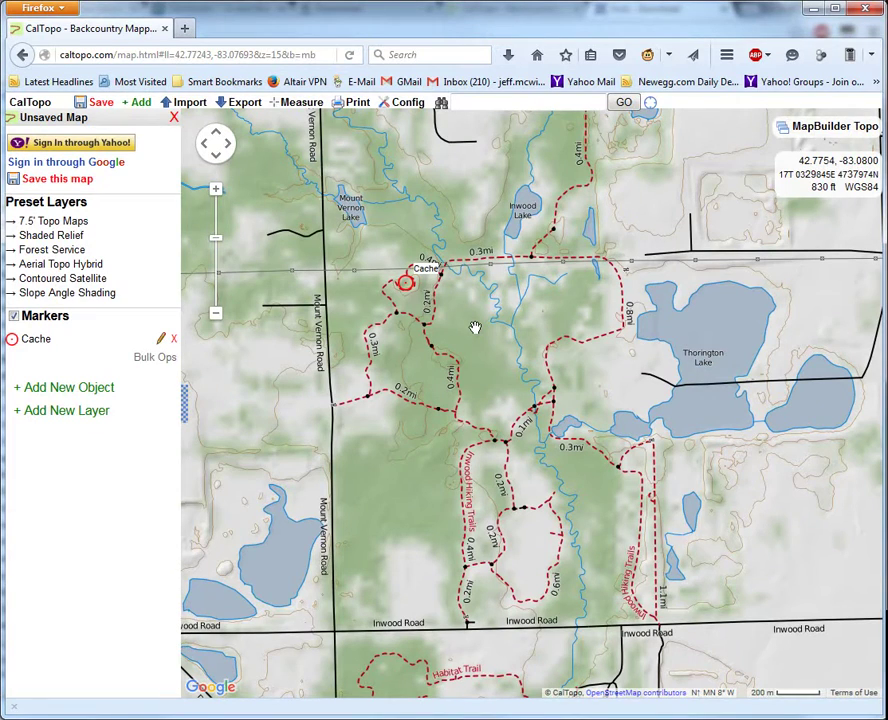
scroll(476, 329, "down", 1)
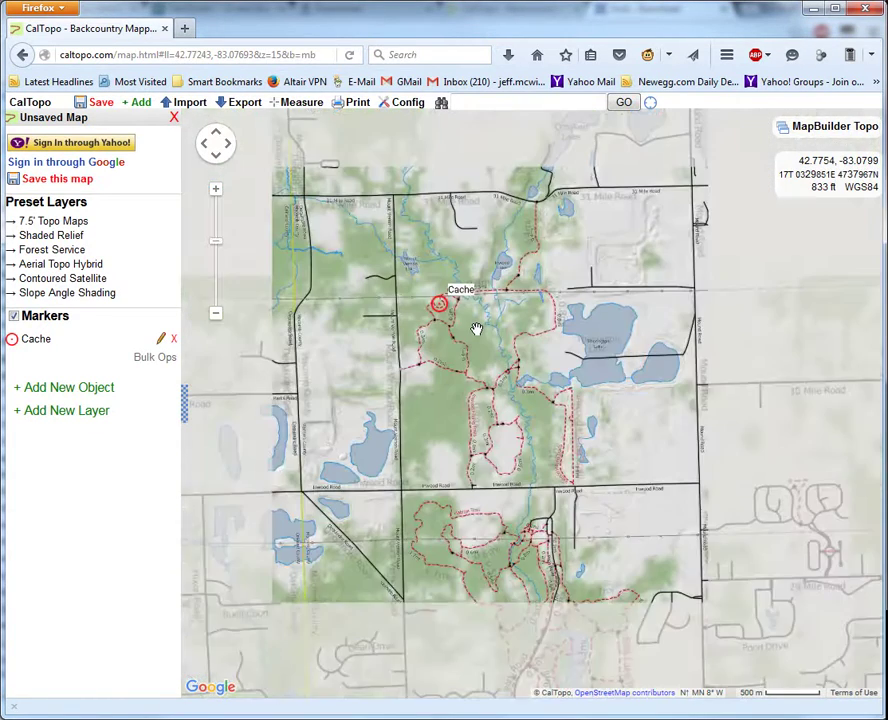
scroll(476, 329, "up", 1)
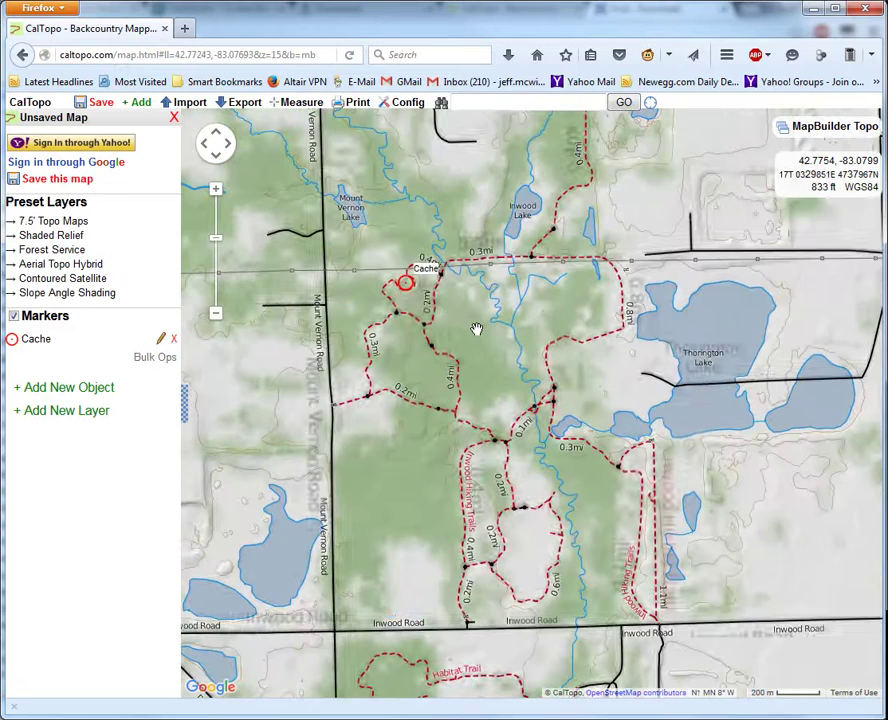
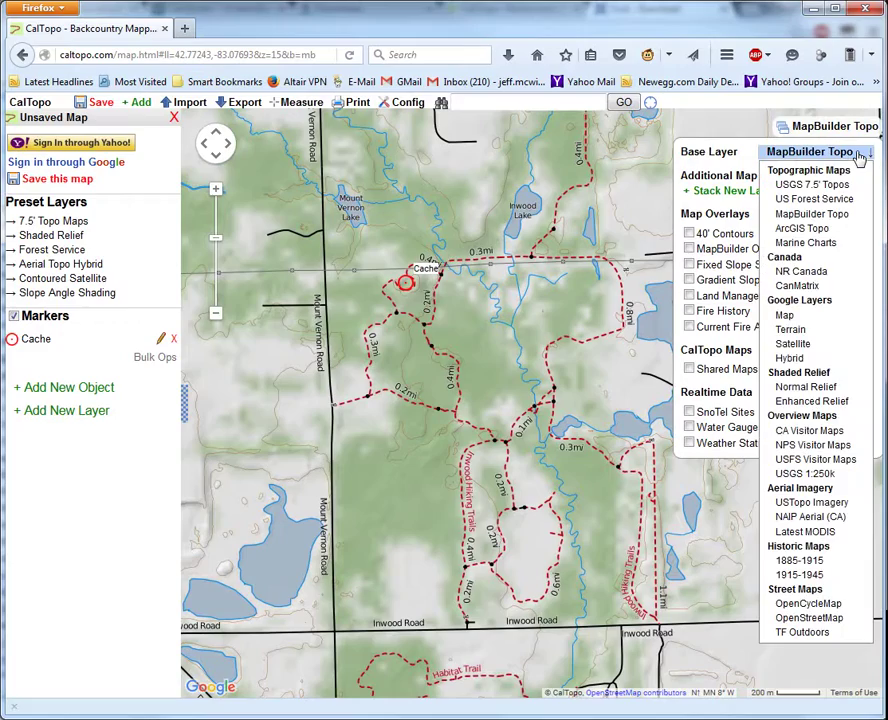
- Switch the base layer back to USGS 7.5' Topos with the Cache marker's wider surroundings in view
left_click(820, 170)
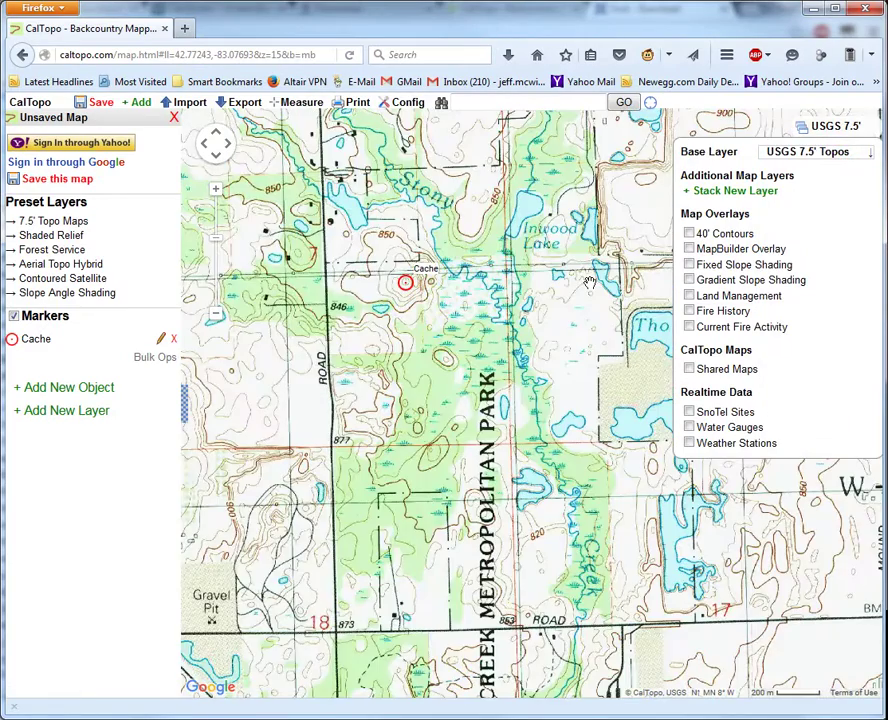
scroll(578, 356, "down", 1)
left_click_drag(596, 299, 578, 374)
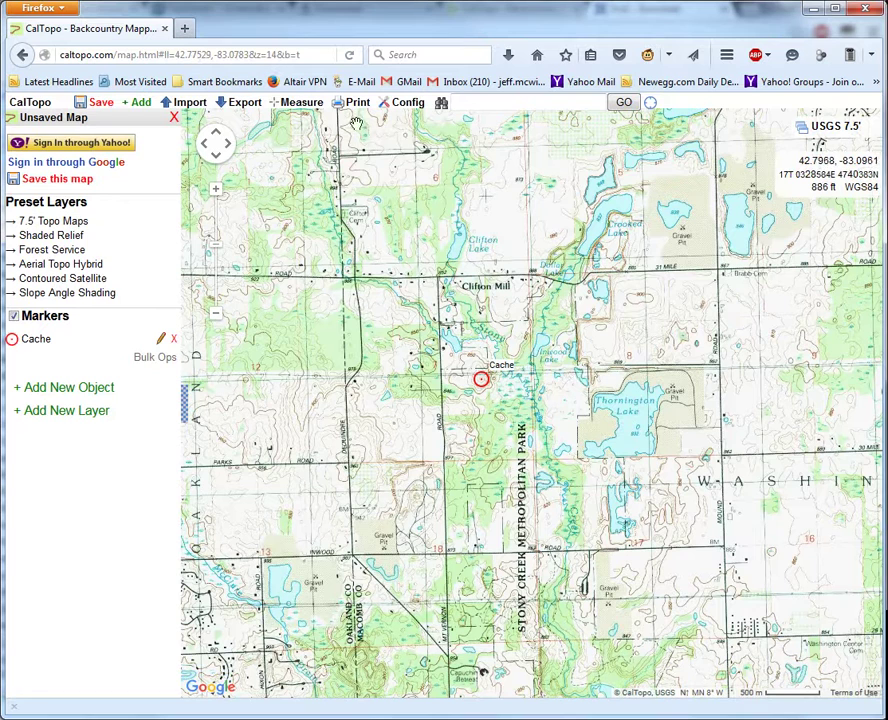
- Start a PDF or JPG print of the map and set the print scale to 1:24,000
mouse_move(352, 110)
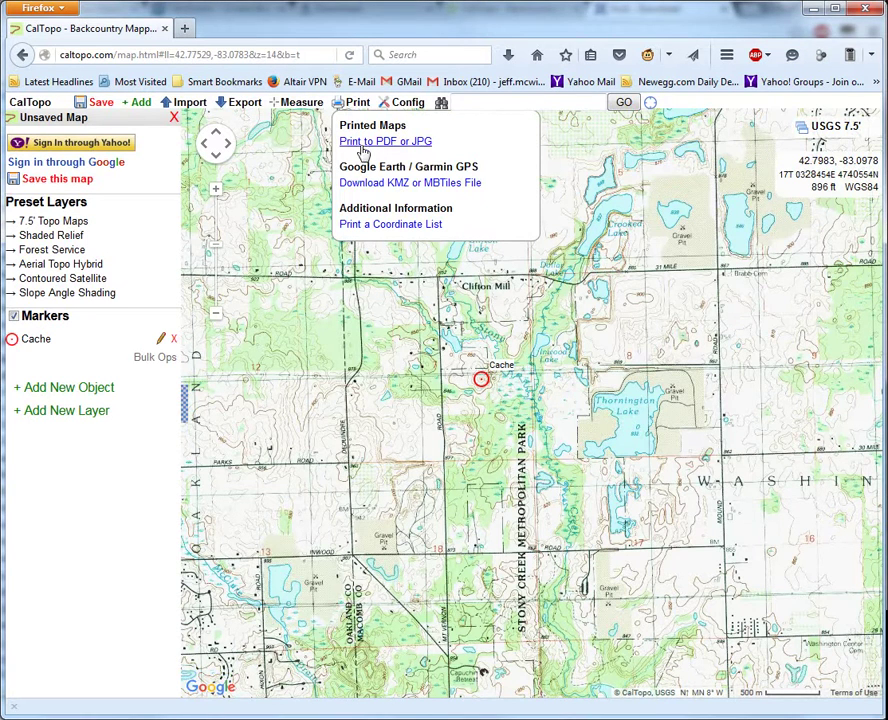
left_click(363, 145)
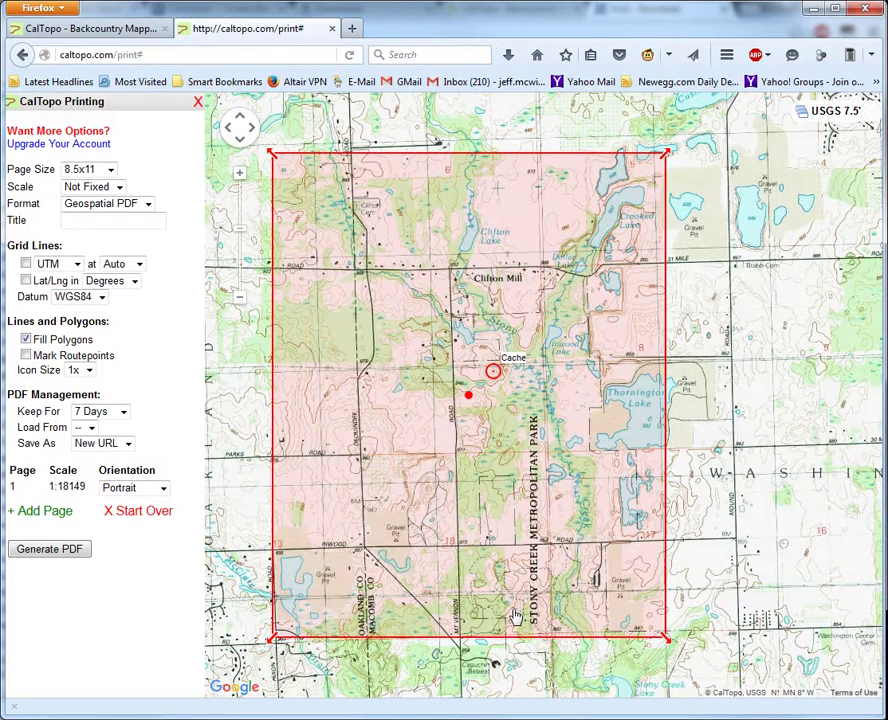
left_click(120, 188)
left_click(99, 228)
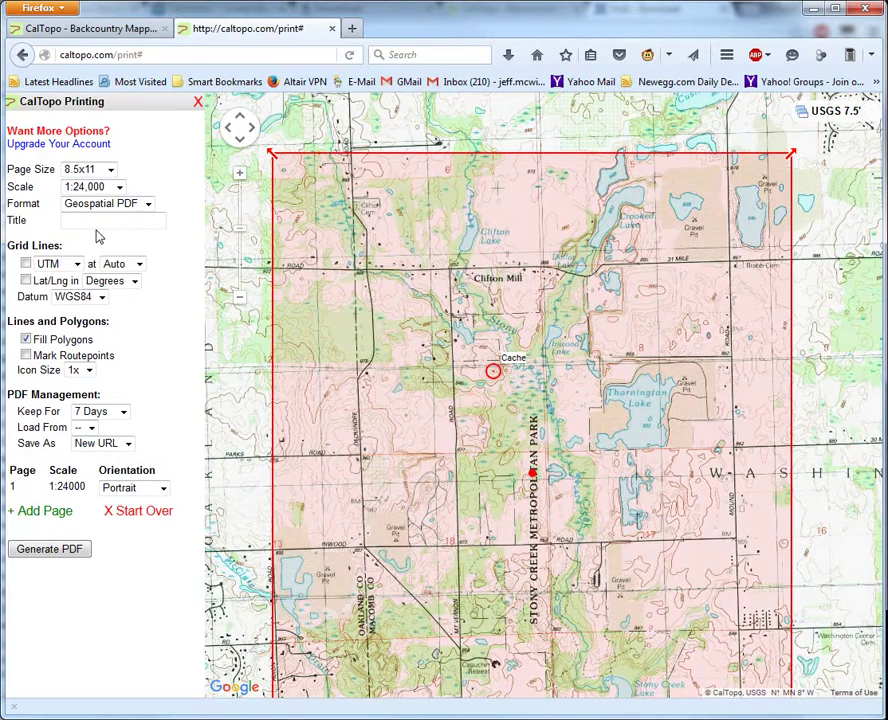
left_click(241, 300)
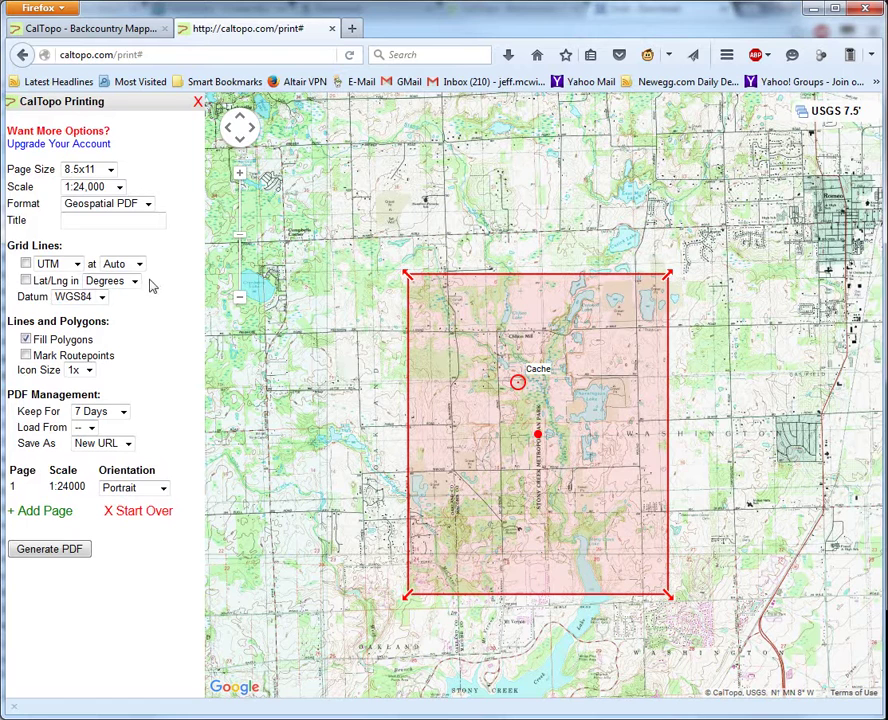
- Enable UTM grid lines on the printed map at 1km spacing
left_click(26, 264)
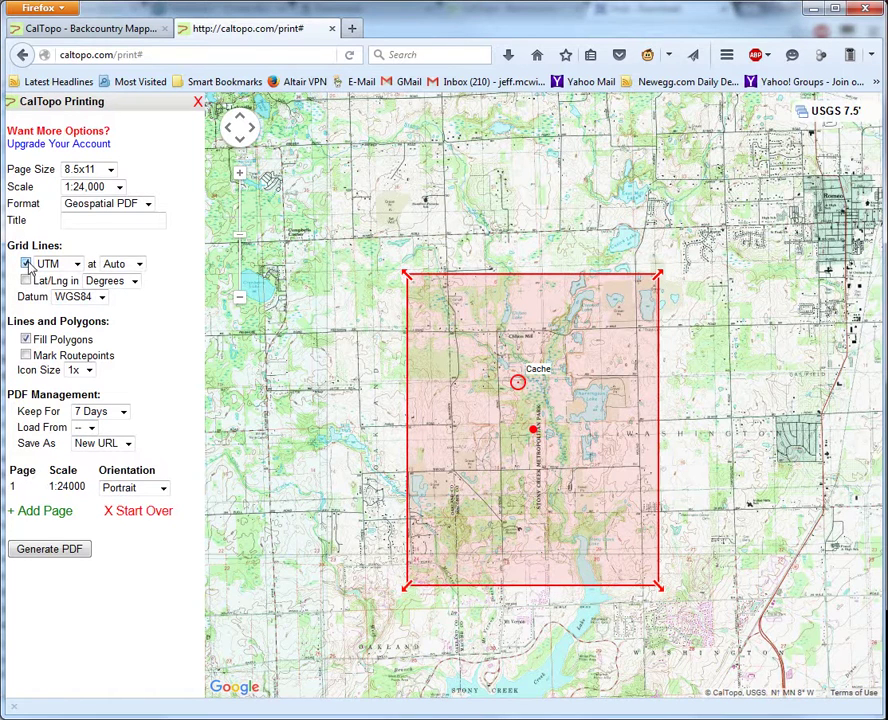
left_click(140, 264)
left_click(118, 331)
- Set the page orientation to Landscape and centre the print area on the Cache marker
left_click(163, 488)
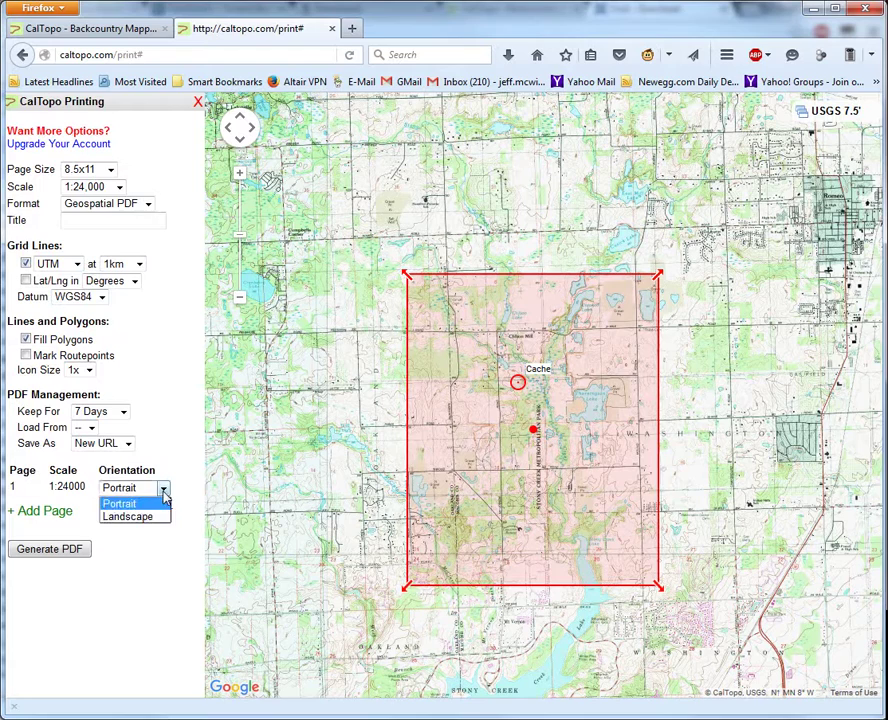
left_click(149, 520)
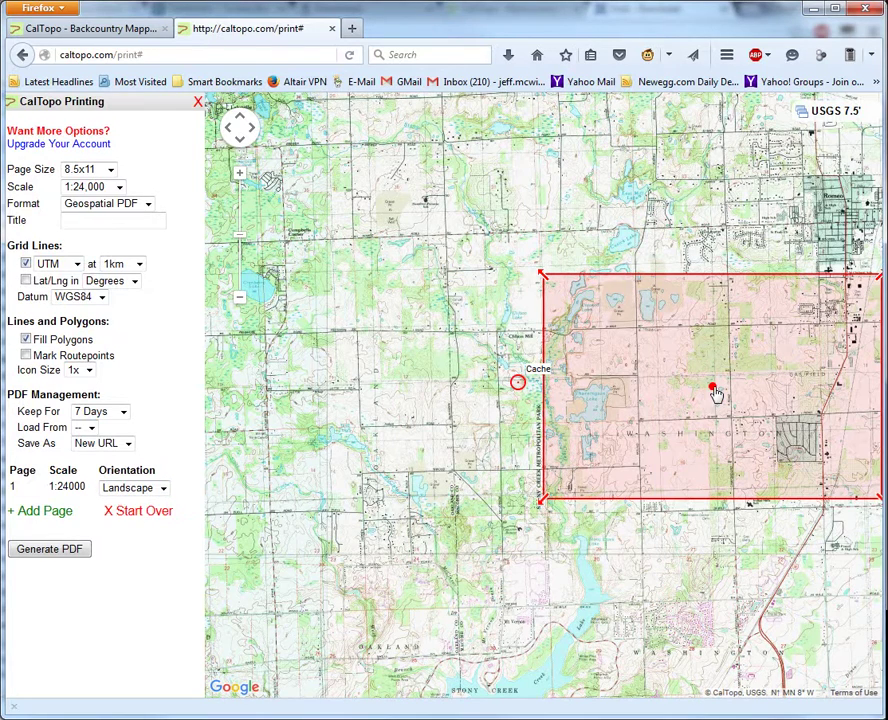
left_click_drag(681, 393, 500, 421)
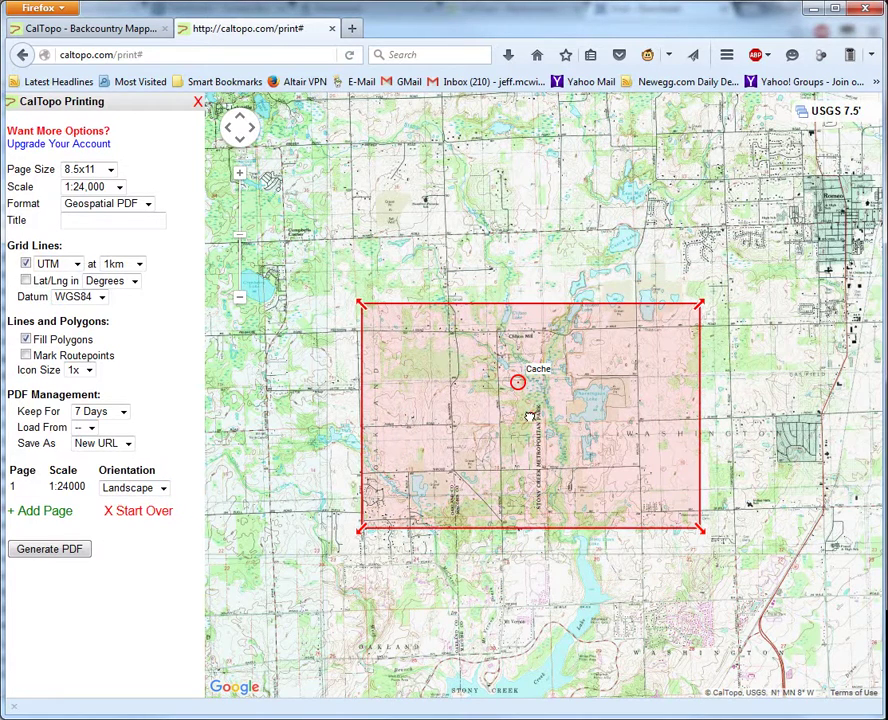
left_click(124, 488)
left_click(124, 488)
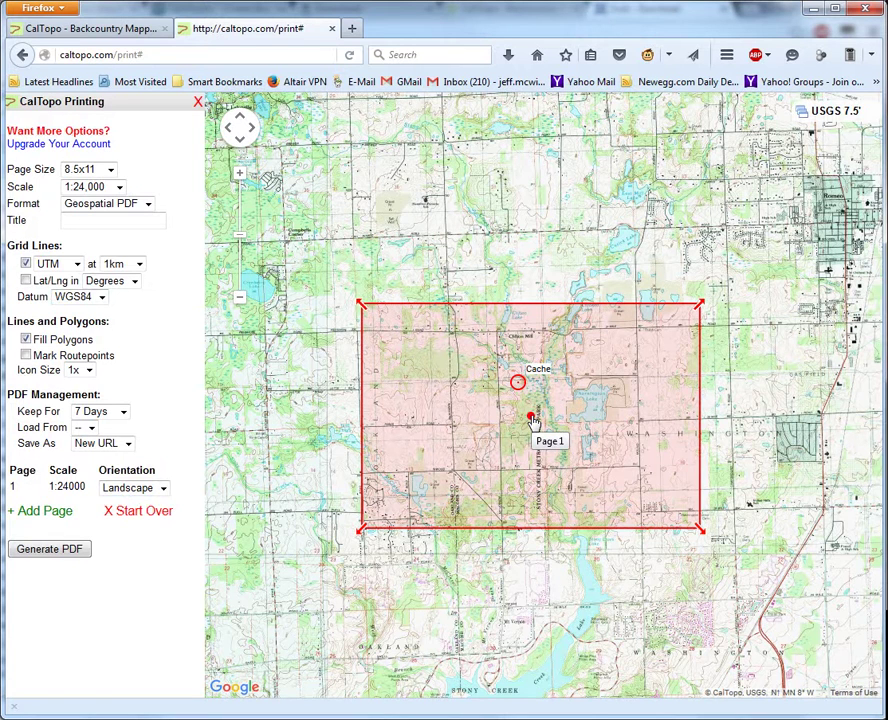
left_click_drag(532, 422, 520, 392)
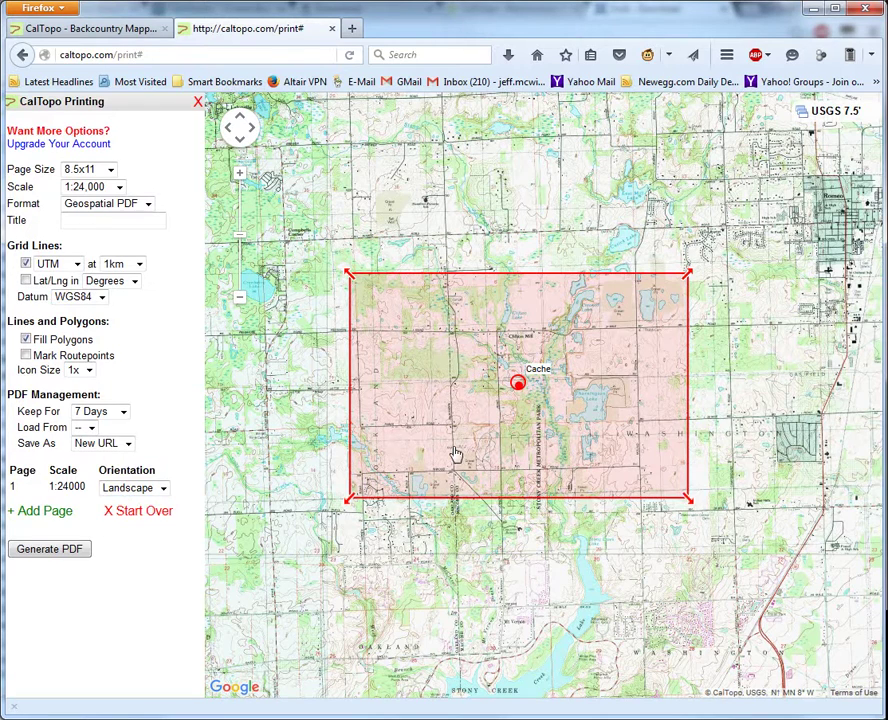
- Check the coverage of the print area and generate the PDF
scroll(462, 445, "up", 1)
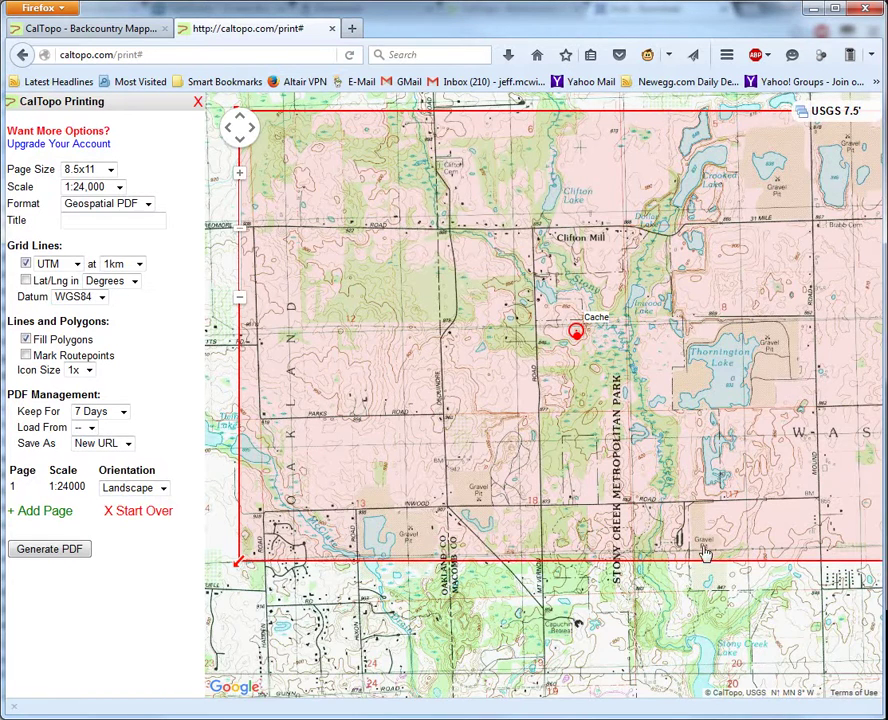
left_click(241, 303)
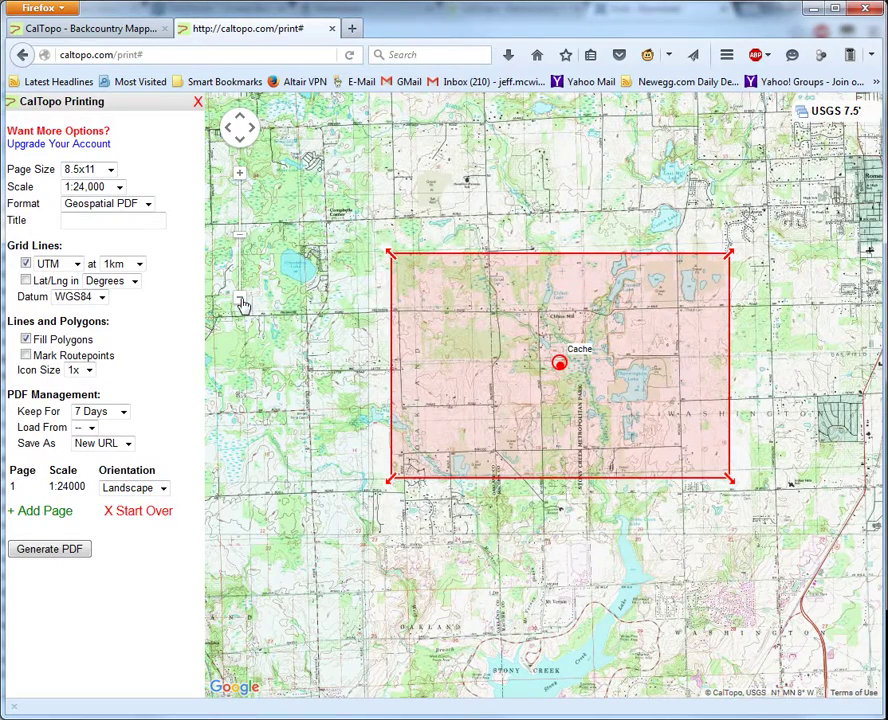
left_click(52, 549)
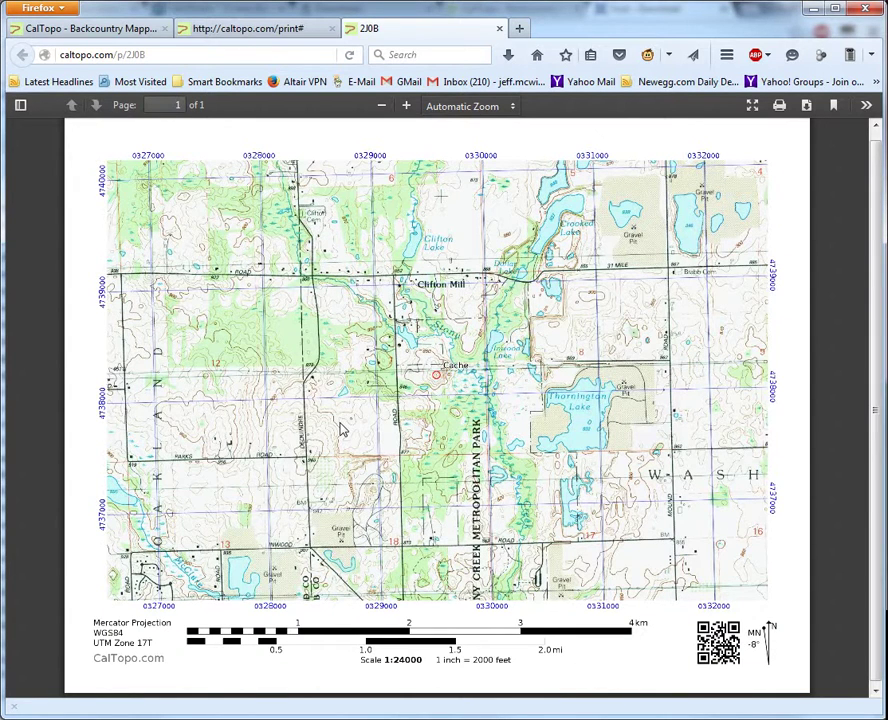
- Open printing for the PDF map, select the Brother HL-L8350CDW series printer, and cancel
left_click(780, 109)
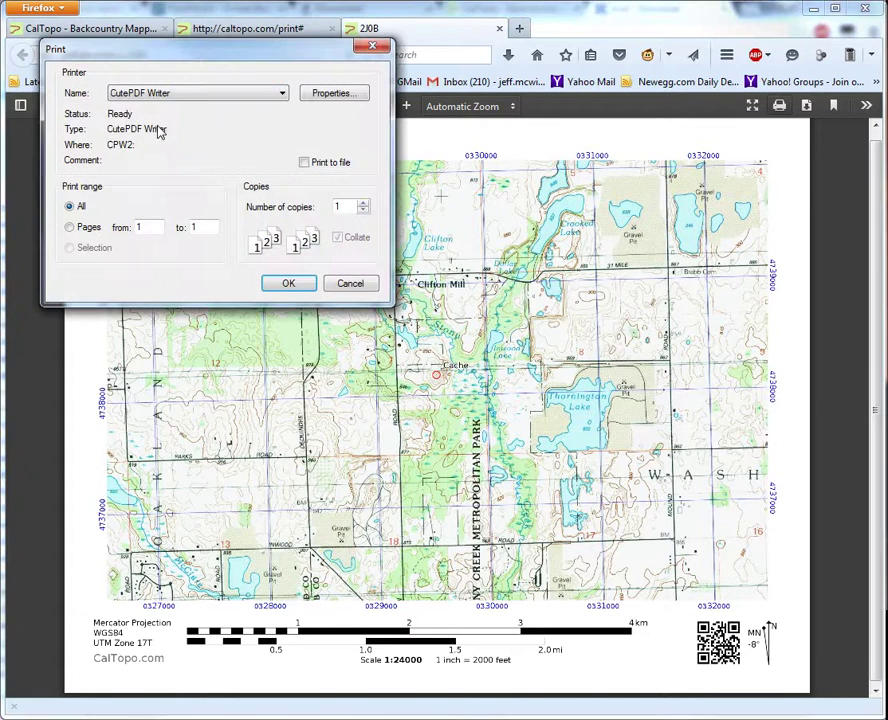
left_click(136, 94)
left_click(137, 103)
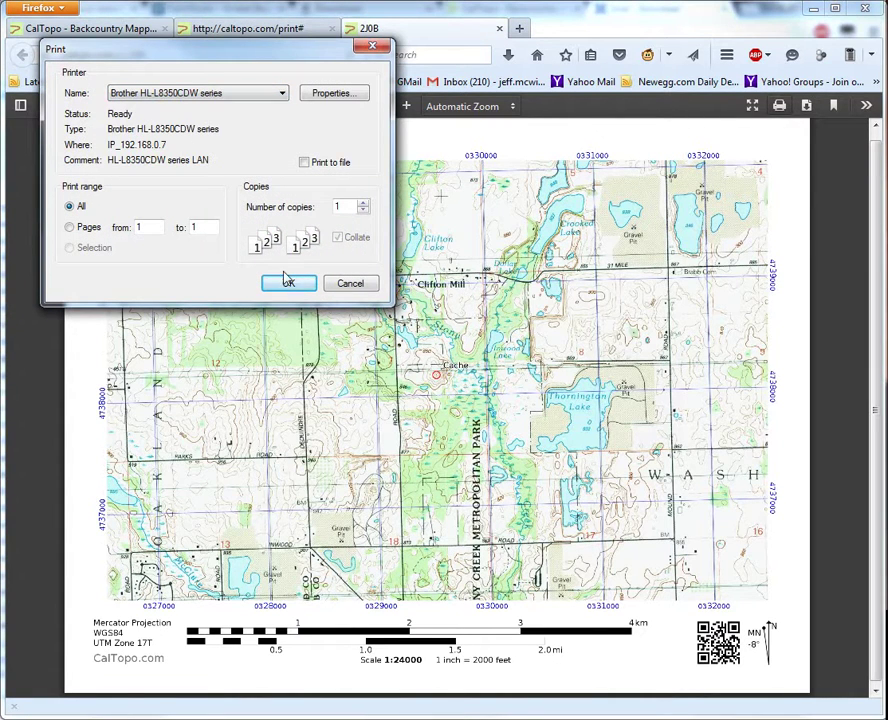
left_click(353, 284)
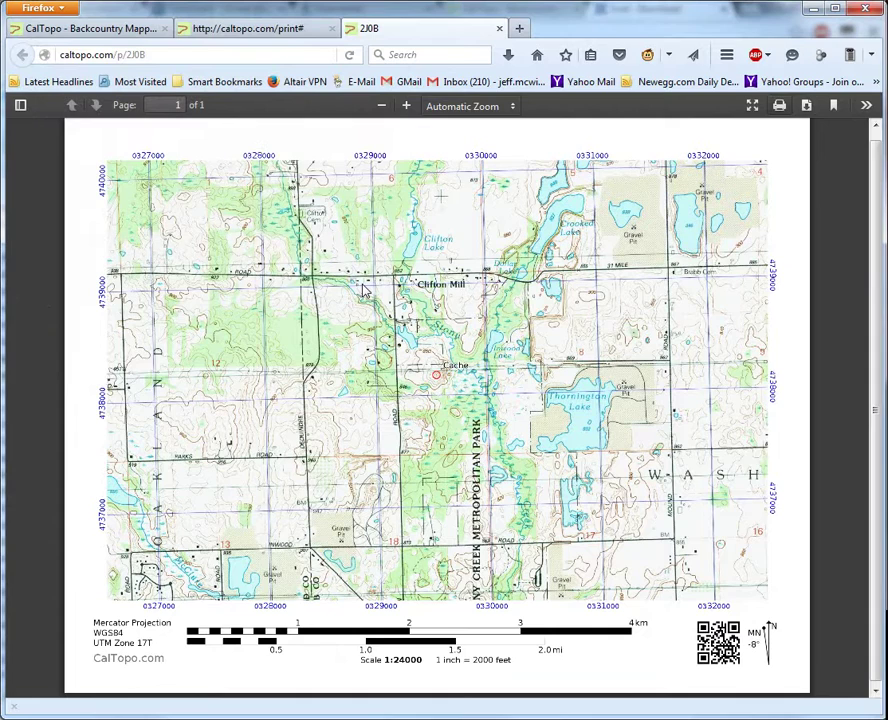
- Close the generated PDF and the print setup page to return to the map
left_click(500, 32)
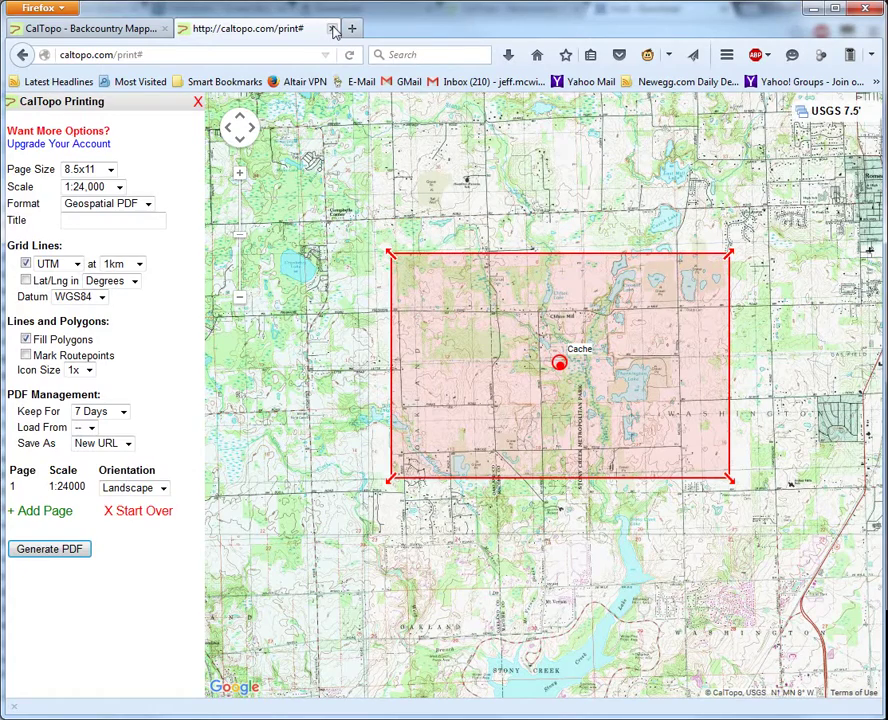
left_click(333, 32)
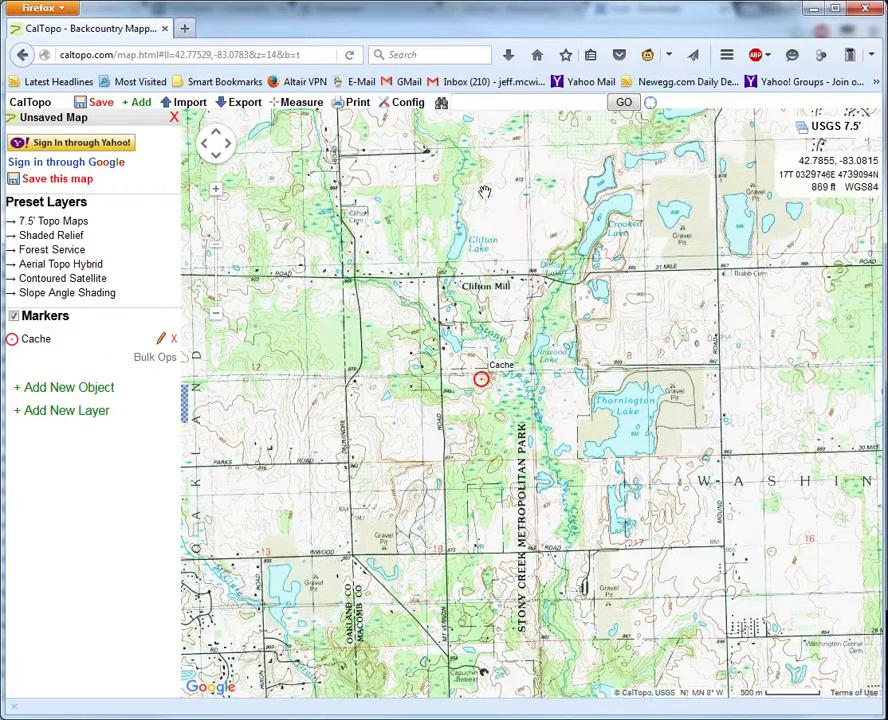
- Switch the base layer to MapBuilder Topo and open the setup for printing the map to PDF or JPG
left_click(858, 152)
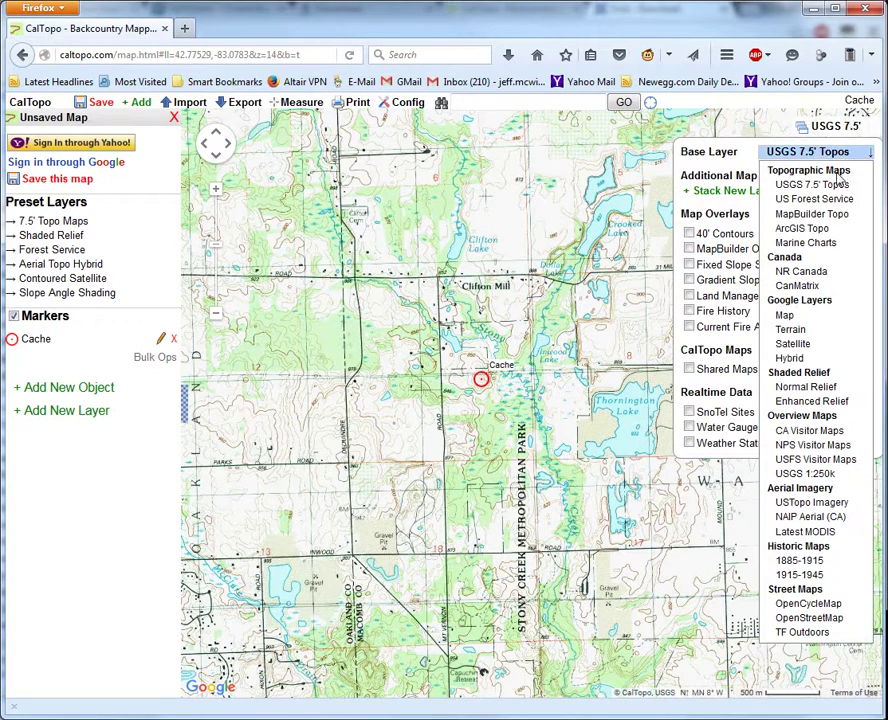
left_click(805, 215)
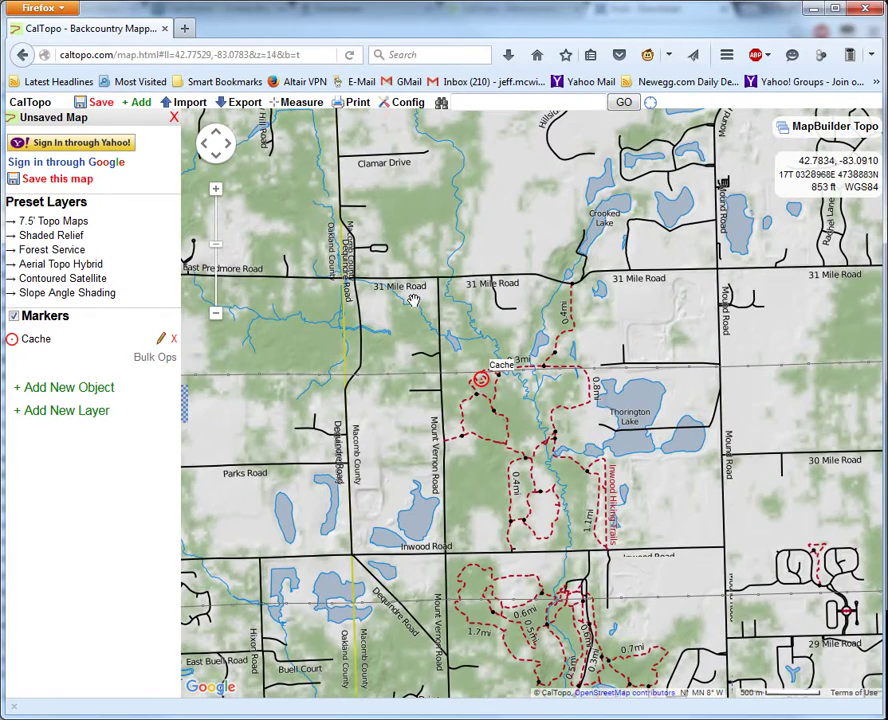
left_click(215, 313)
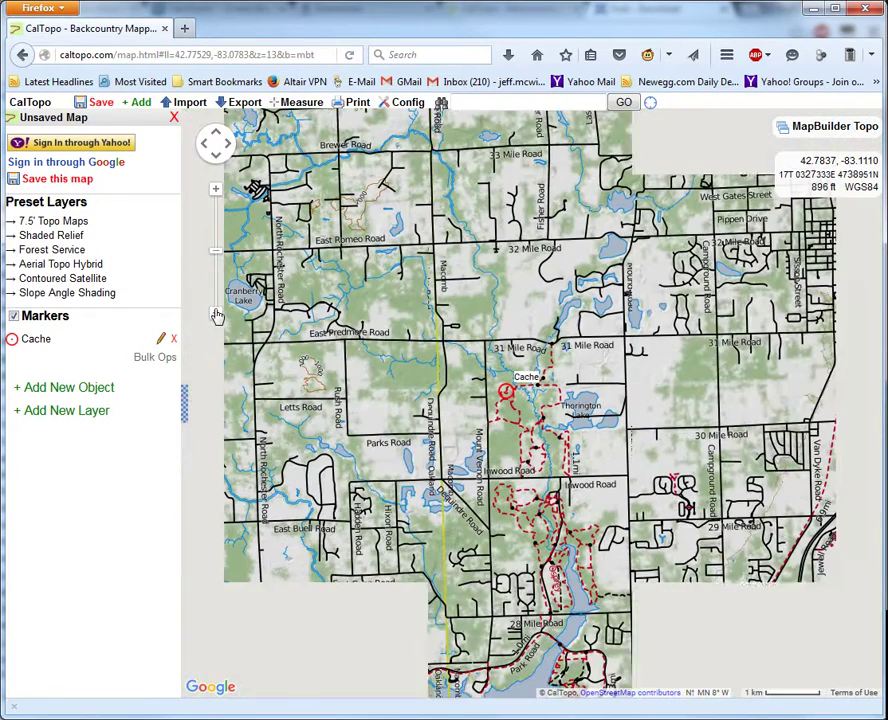
mouse_move(362, 104)
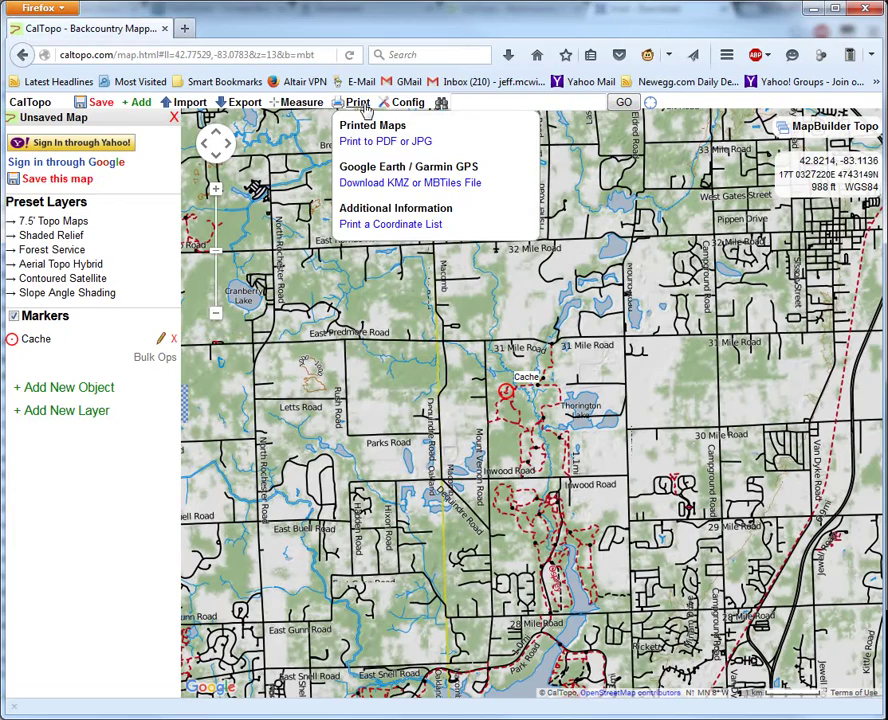
left_click(368, 144)
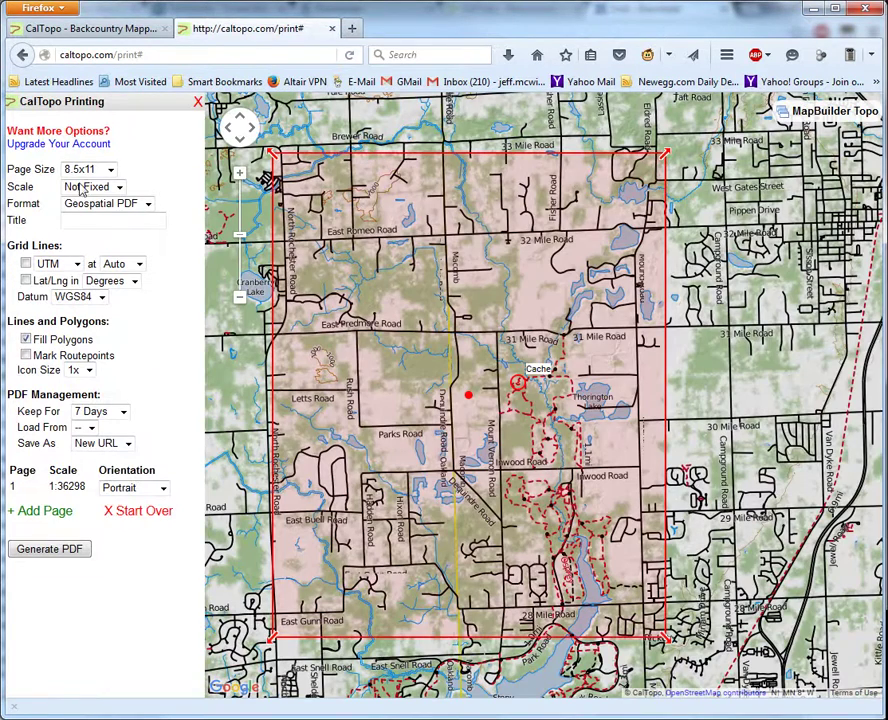
- Set the print scale to 1:24,000 and enable UTM grid lines at a 1km interval
left_click(84, 187)
left_click(87, 226)
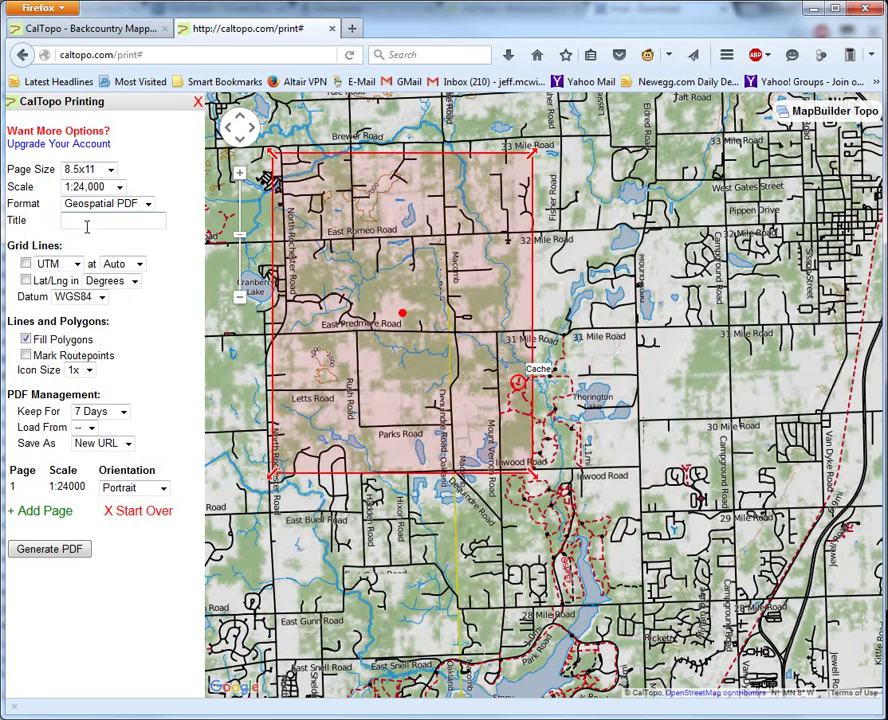
left_click(25, 263)
left_click(125, 263)
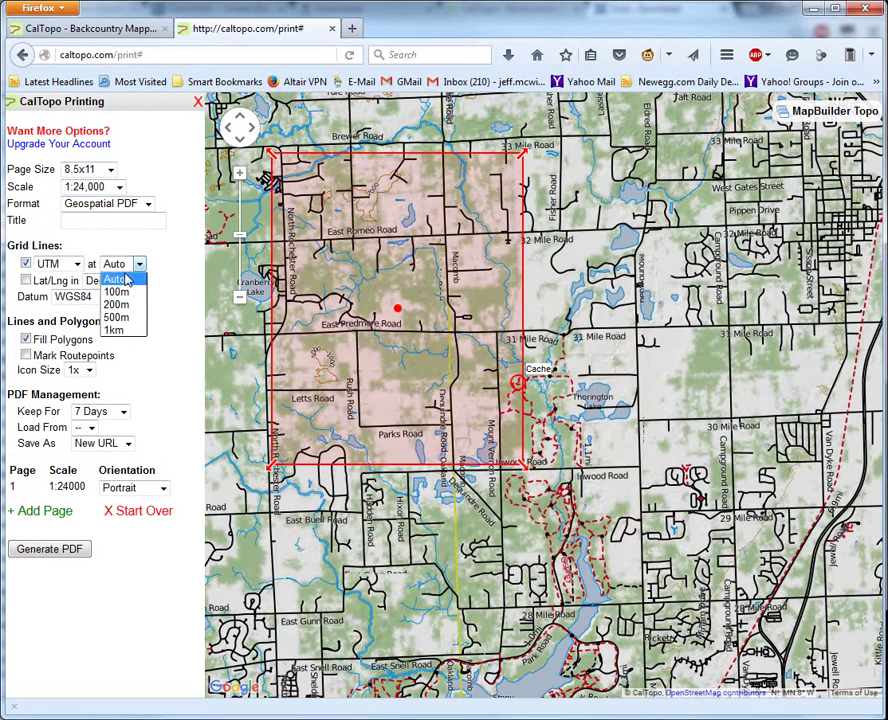
left_click(116, 331)
- Generate the PDF in Landscape orientation with the print area moved over the Cache marker and Thorington Lake
left_click(138, 488)
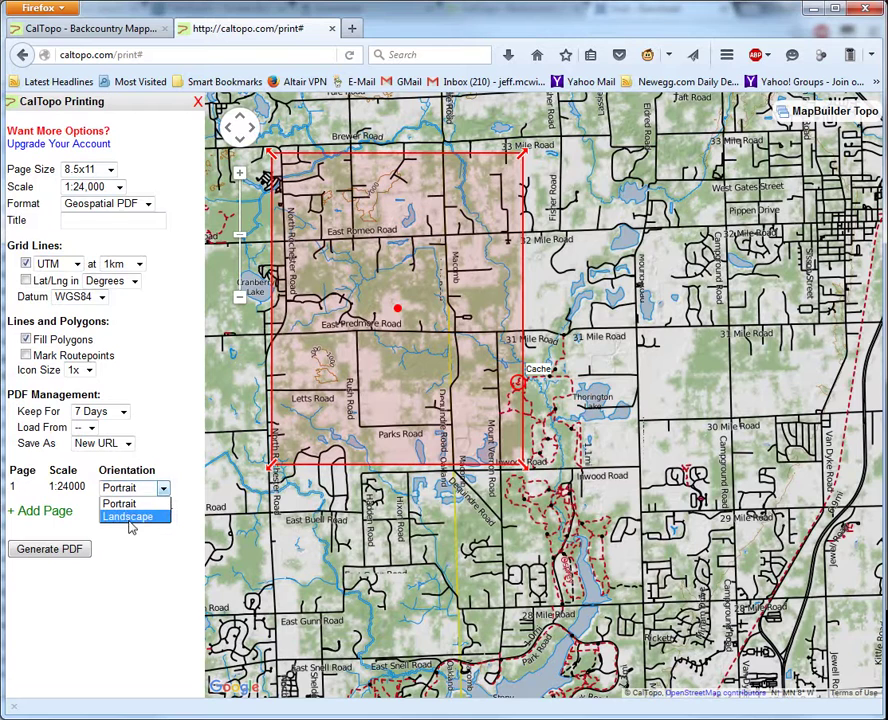
left_click(130, 516)
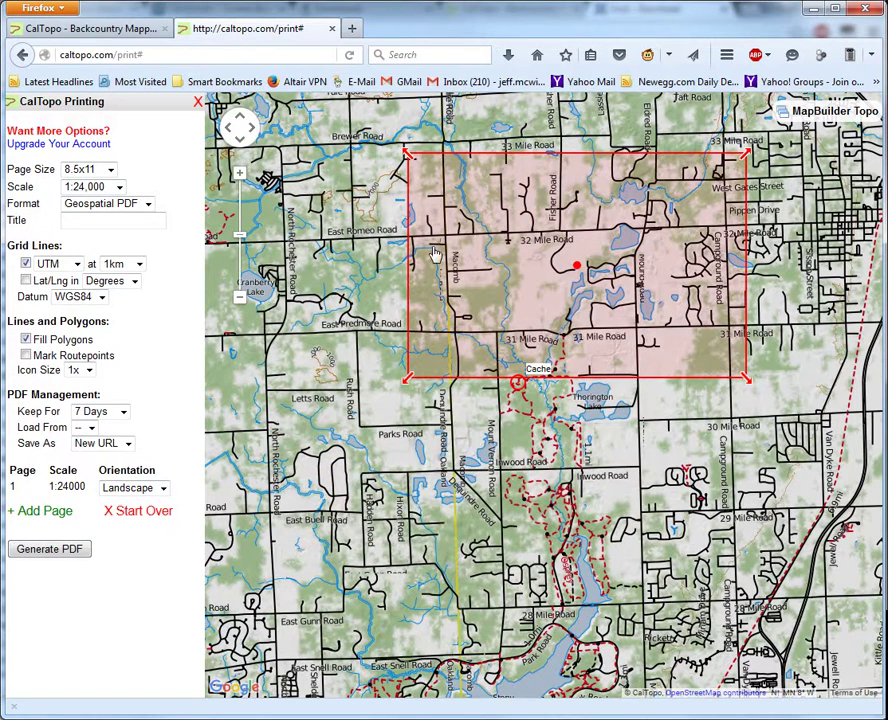
left_click_drag(577, 270, 545, 386)
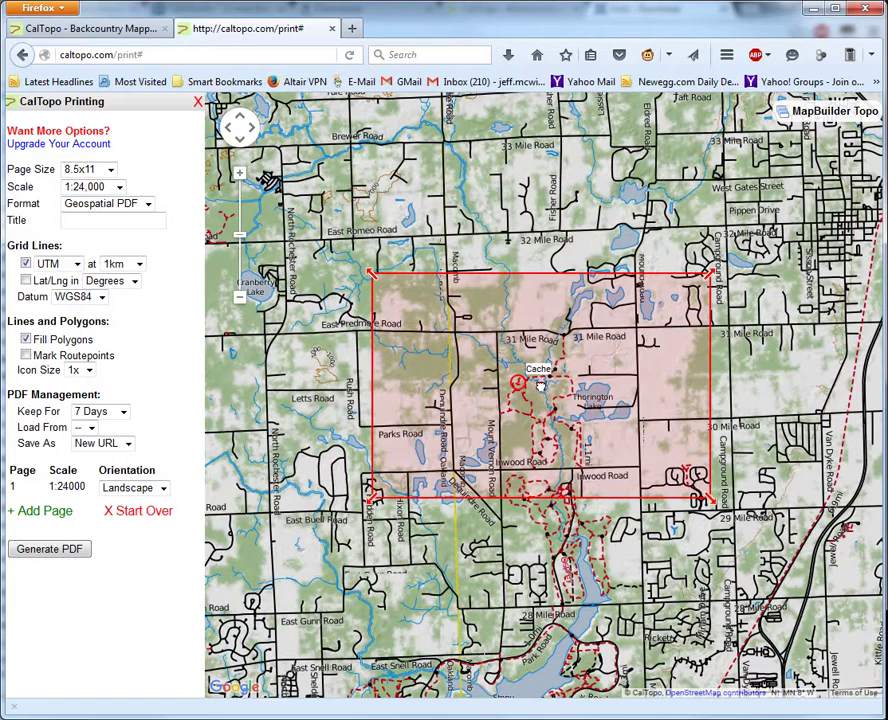
left_click(51, 550)
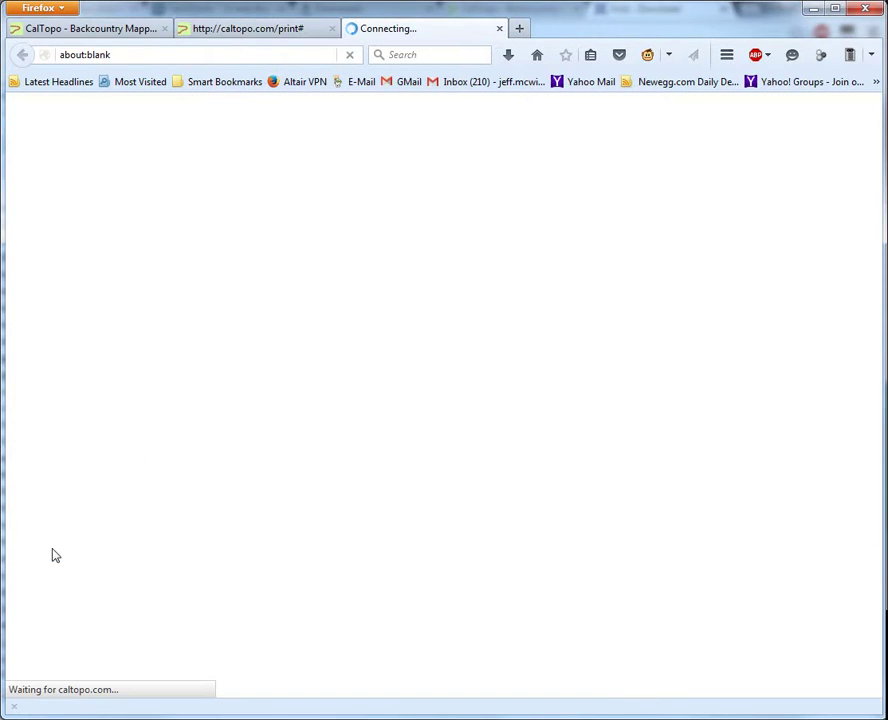